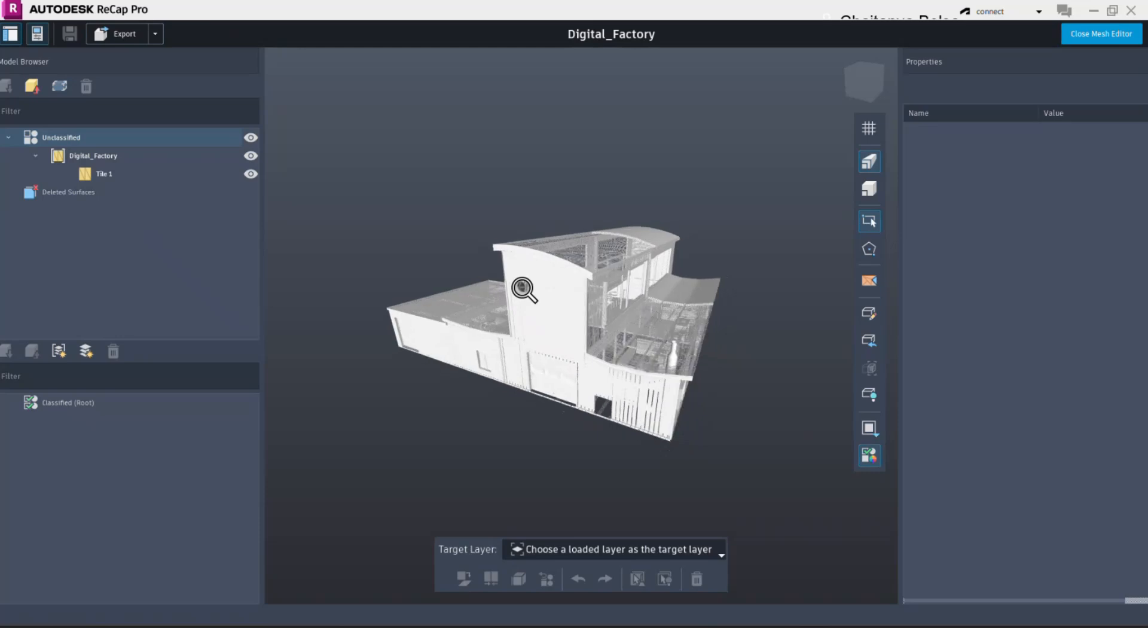
- Add two groups named Architectural and Structural to the classified model
left_click(58, 351)
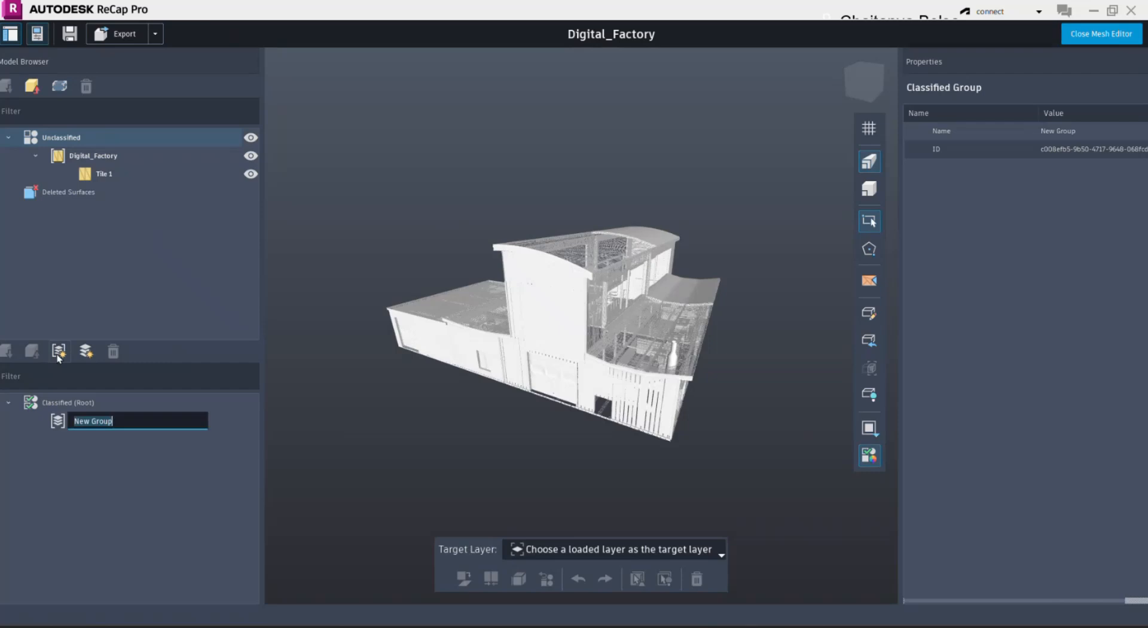
type("Architectural")
left_click(58, 352)
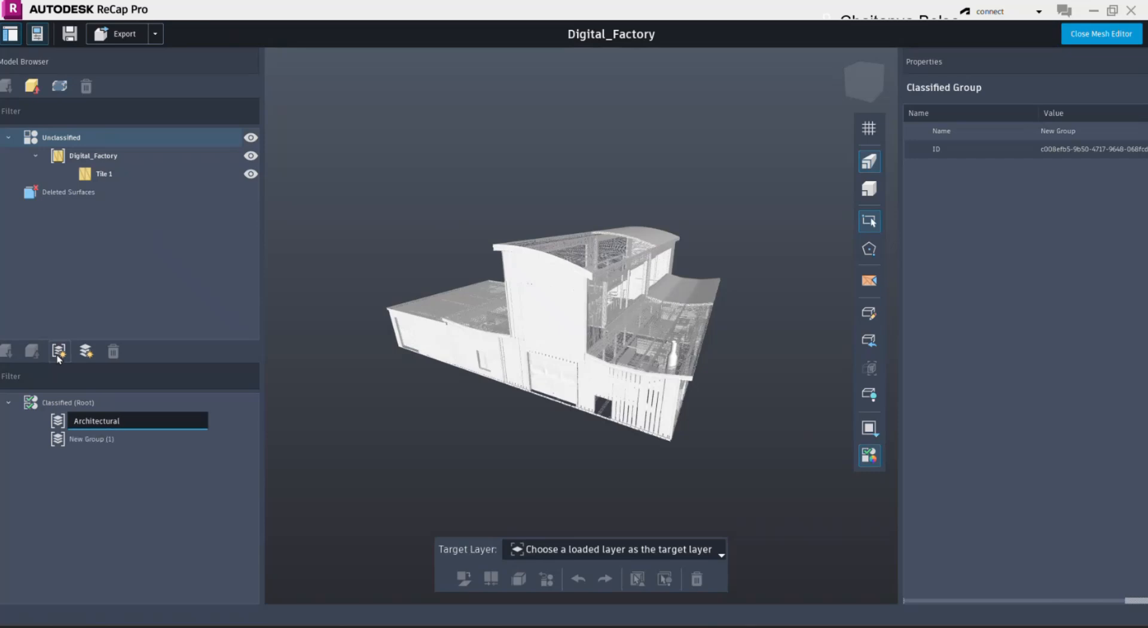
left_click(85, 442)
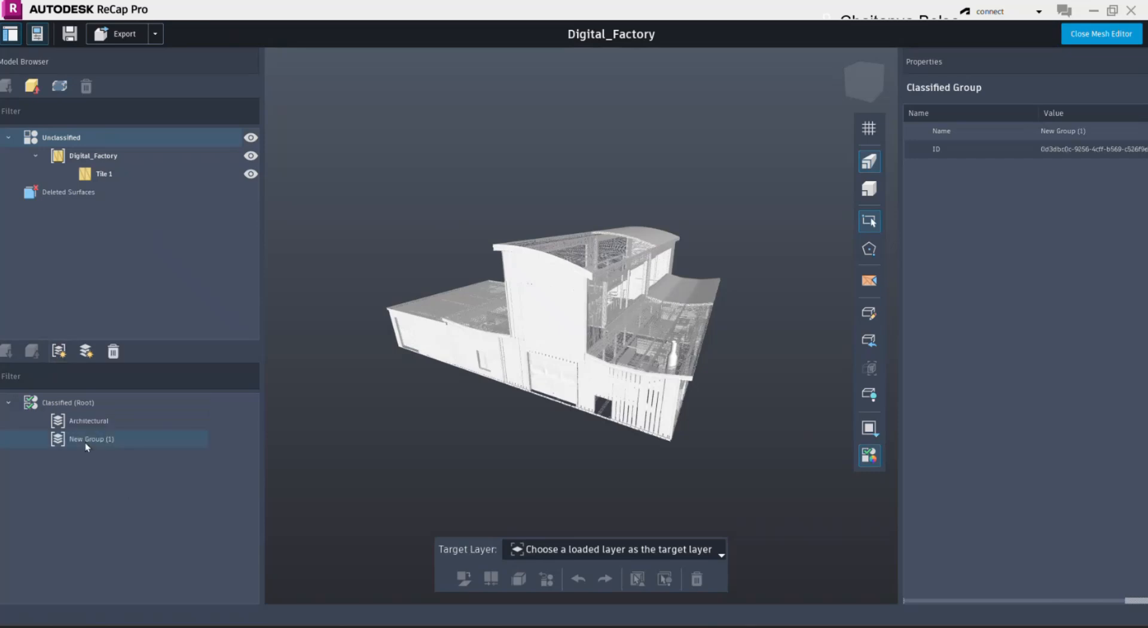
- Add a third group named Equipments directly under the classified root
left_click(67, 401)
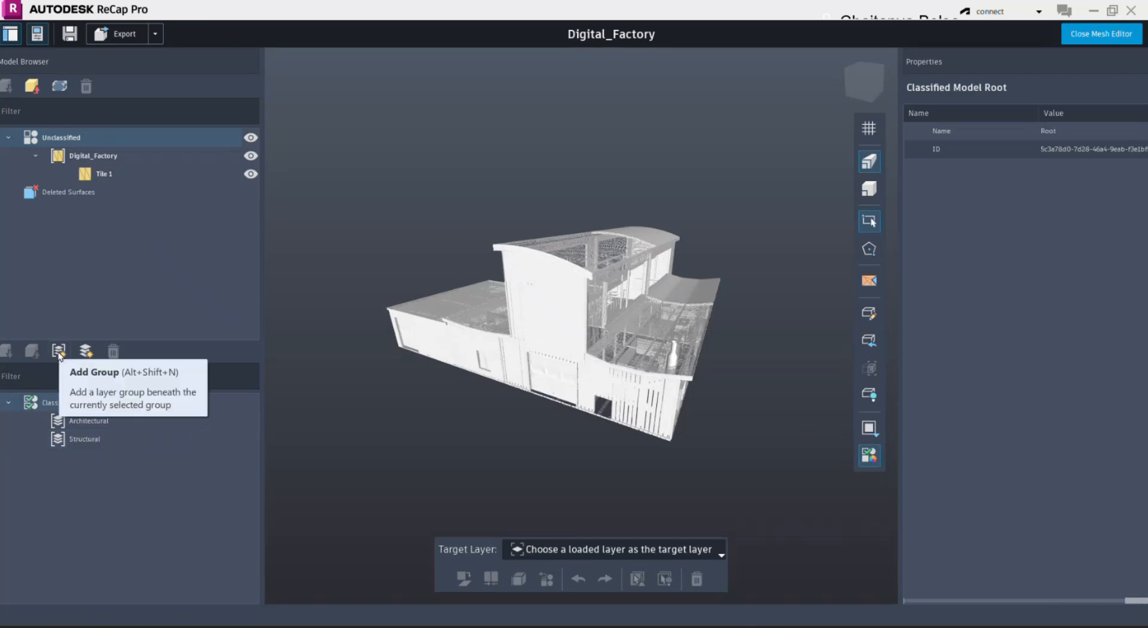
left_click(58, 351)
type("Equi")
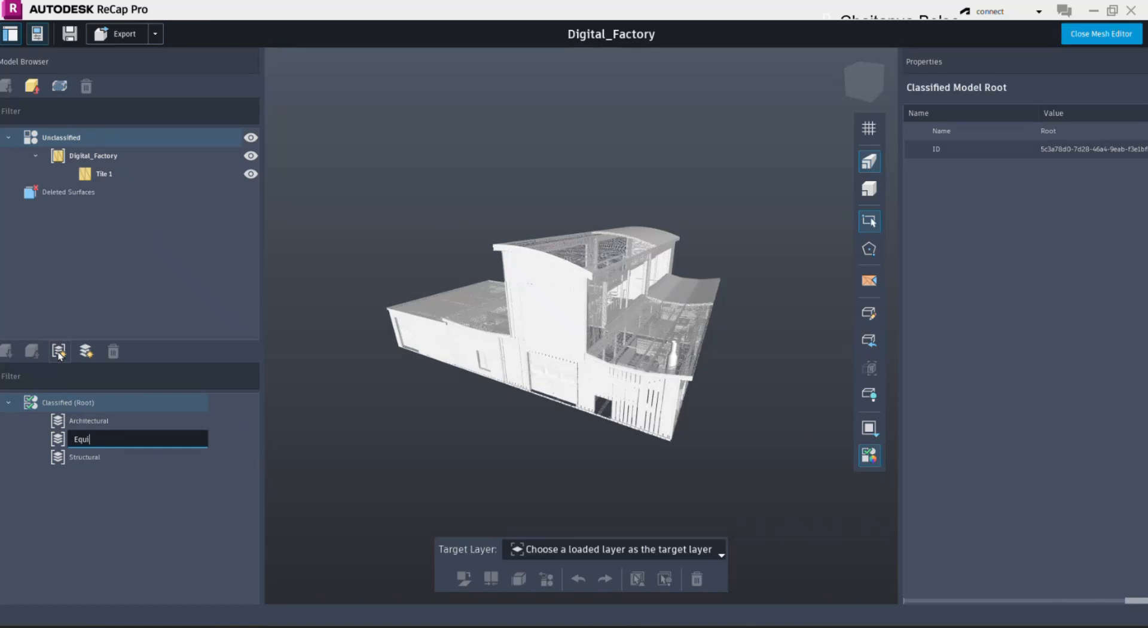
type("pments")
left_click(400, 470)
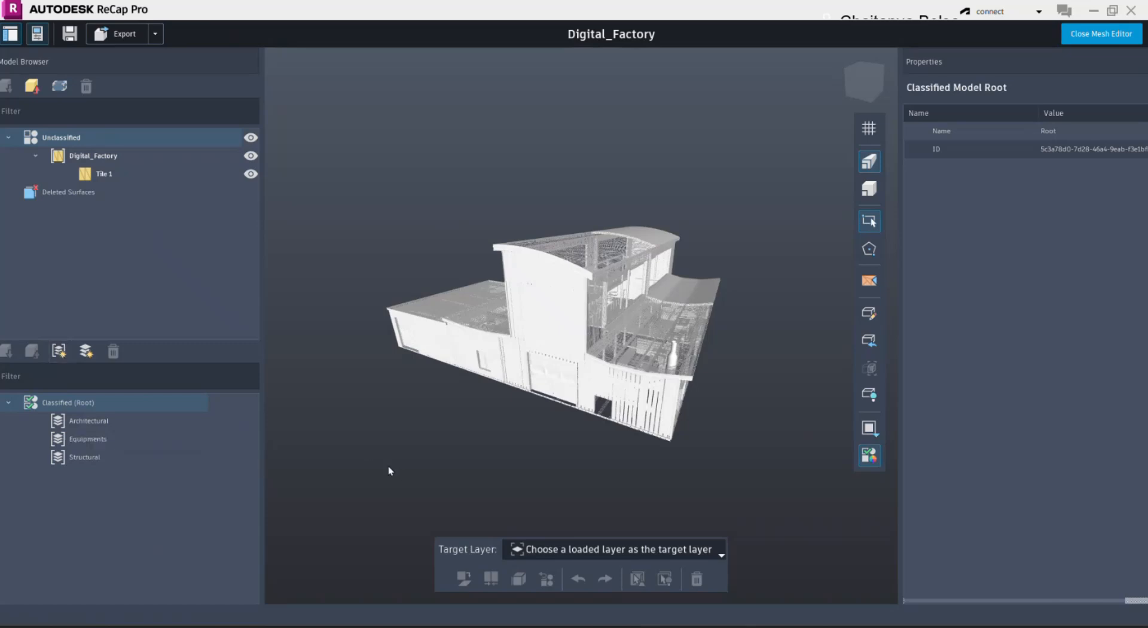
- Add two layers named Walls and Roofs to the Architectural group
left_click(112, 423)
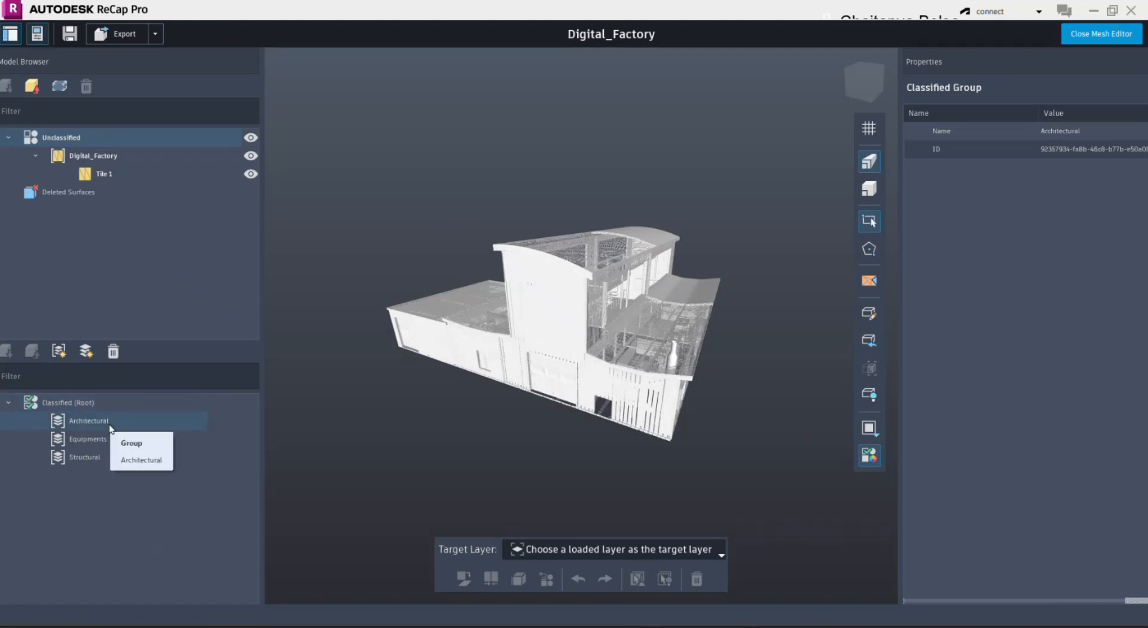
left_click(86, 351)
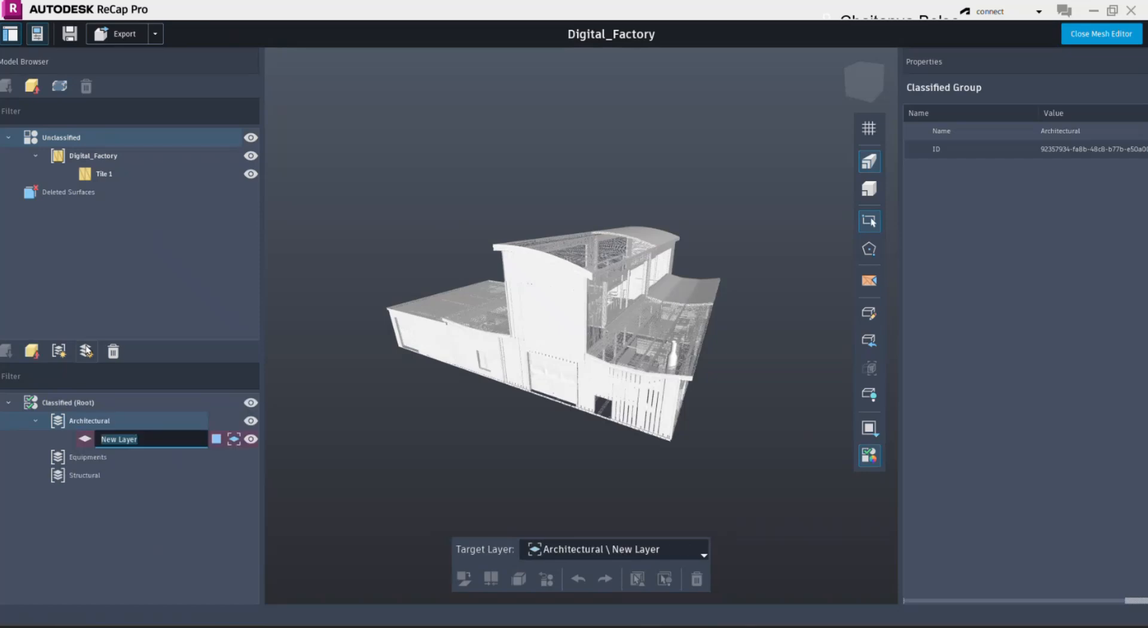
type("Walls")
key("Return")
left_click(85, 352)
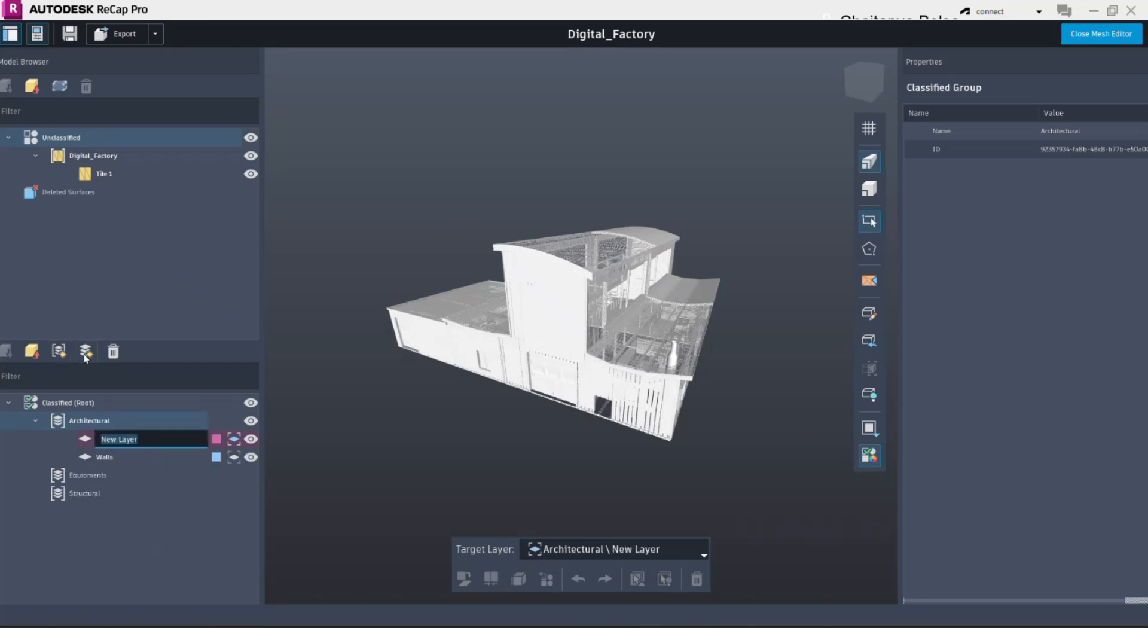
type("Roofs")
key("Return")
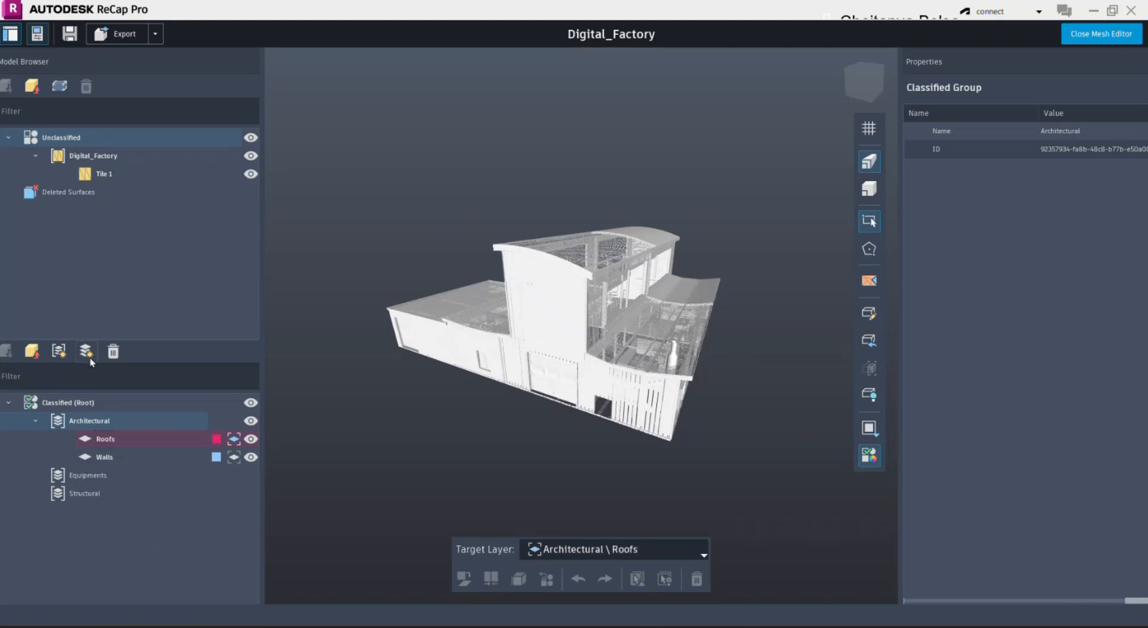
- Add two more layers named Doors and Windows to the Architectural group
left_click(85, 353)
type("Doors")
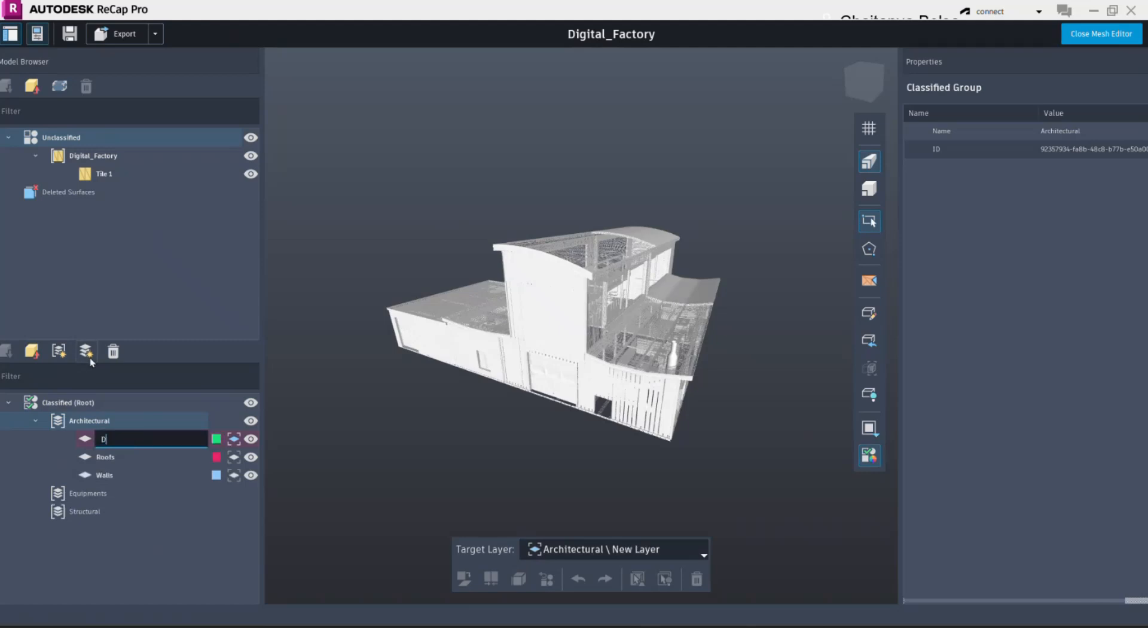
key("Return")
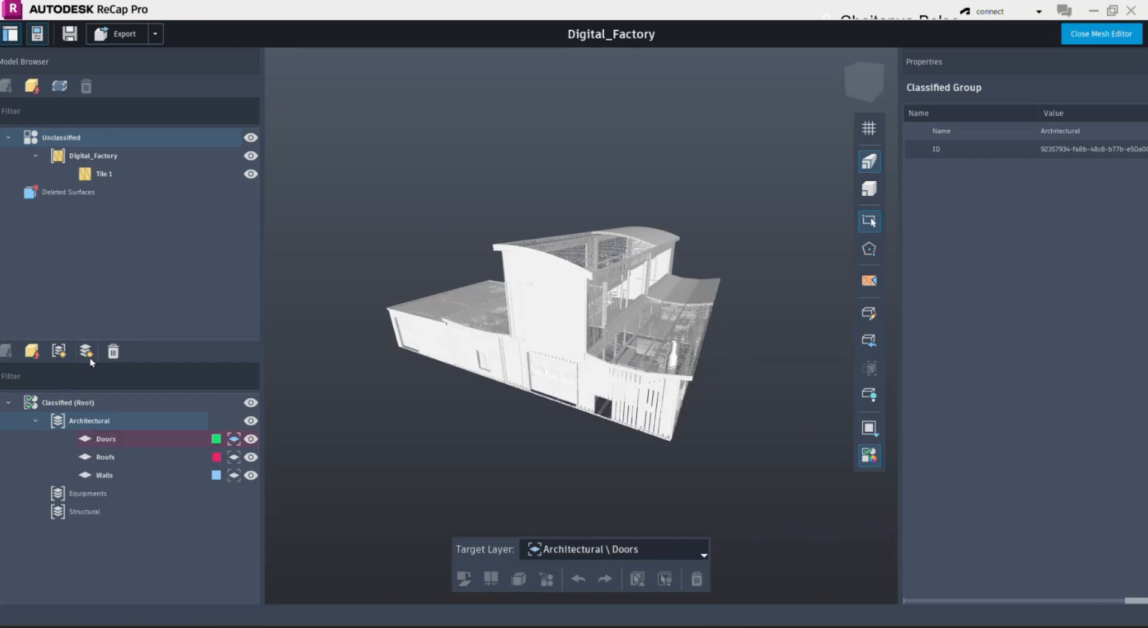
left_click(86, 353)
type("Win")
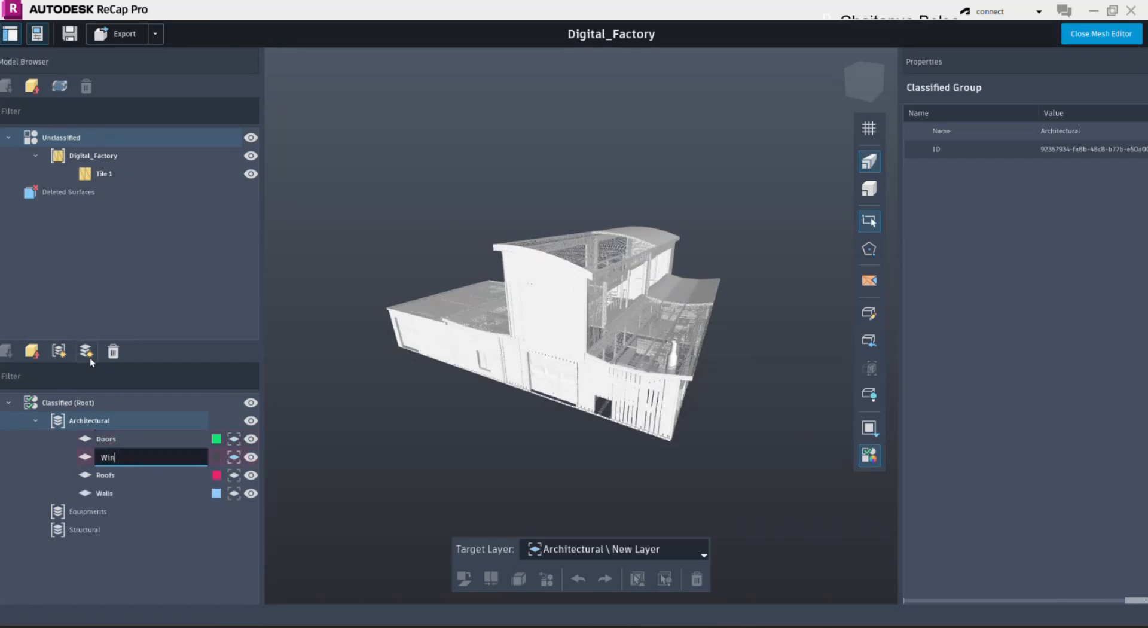
type("dows")
key("Return")
- Add Columns and Framing layers to the Structural group and machine and robot layers to Equipments, and enlarge the classified layer list
left_click(78, 514)
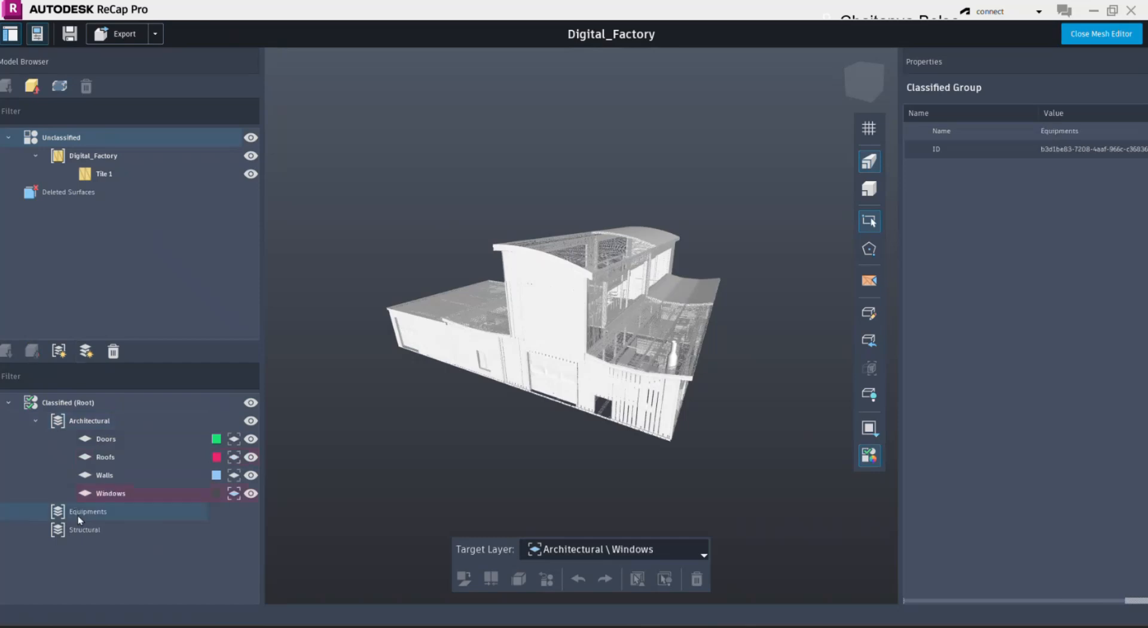
left_click(83, 532)
left_click(86, 352)
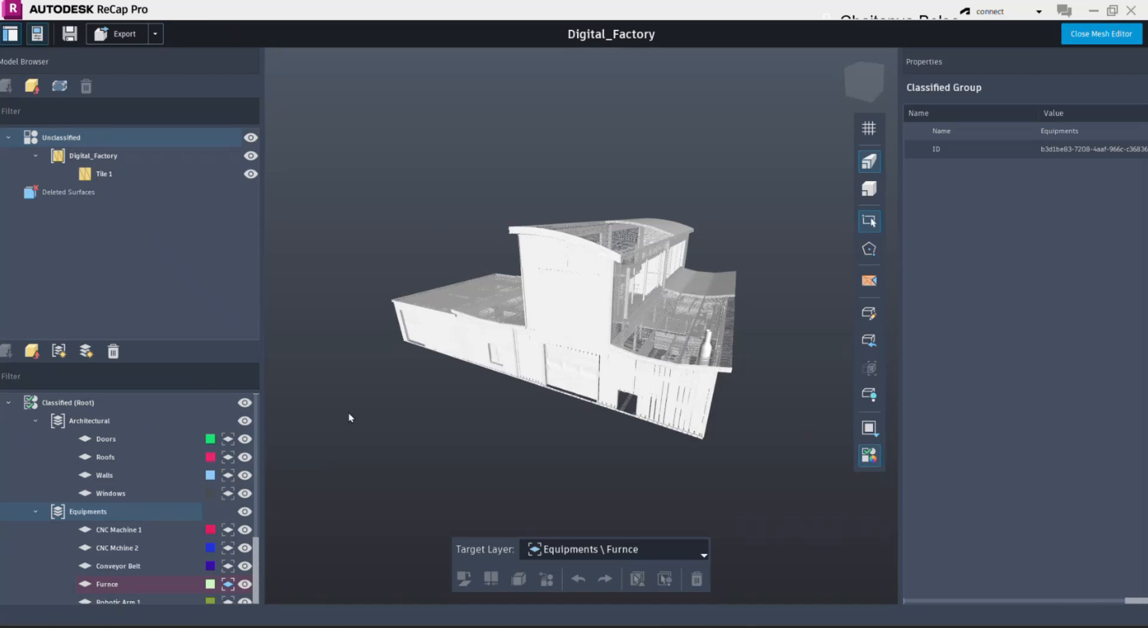
left_click_drag(183, 340, 183, 211)
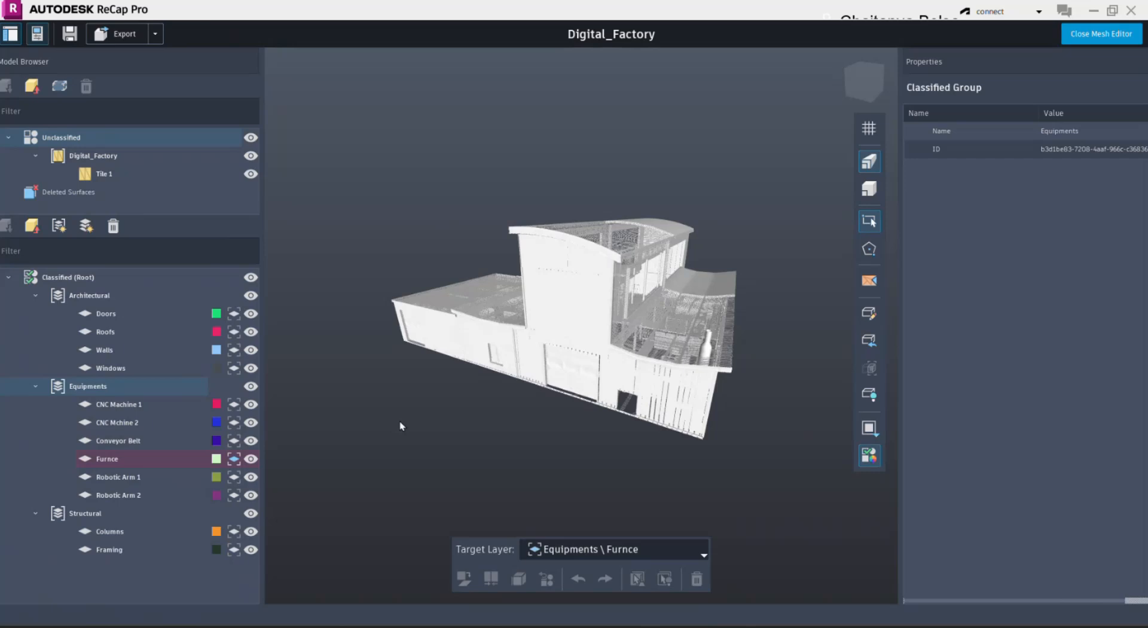
- Make Doors the target layer and classify the large door surface below the tall facade into it
right_click(185, 317)
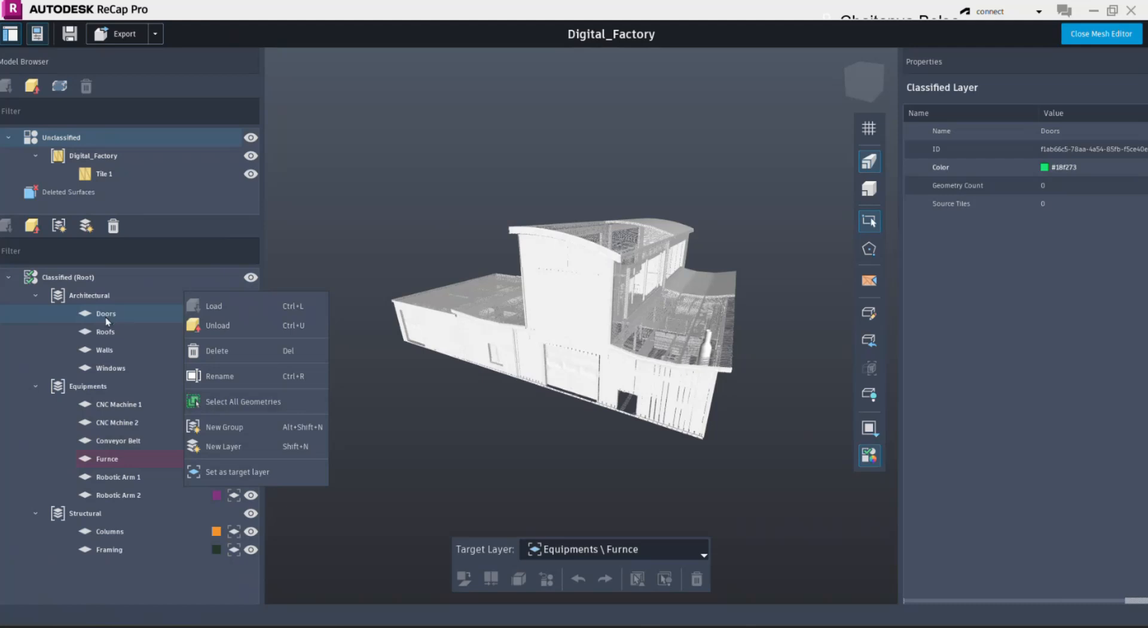
left_click(236, 477)
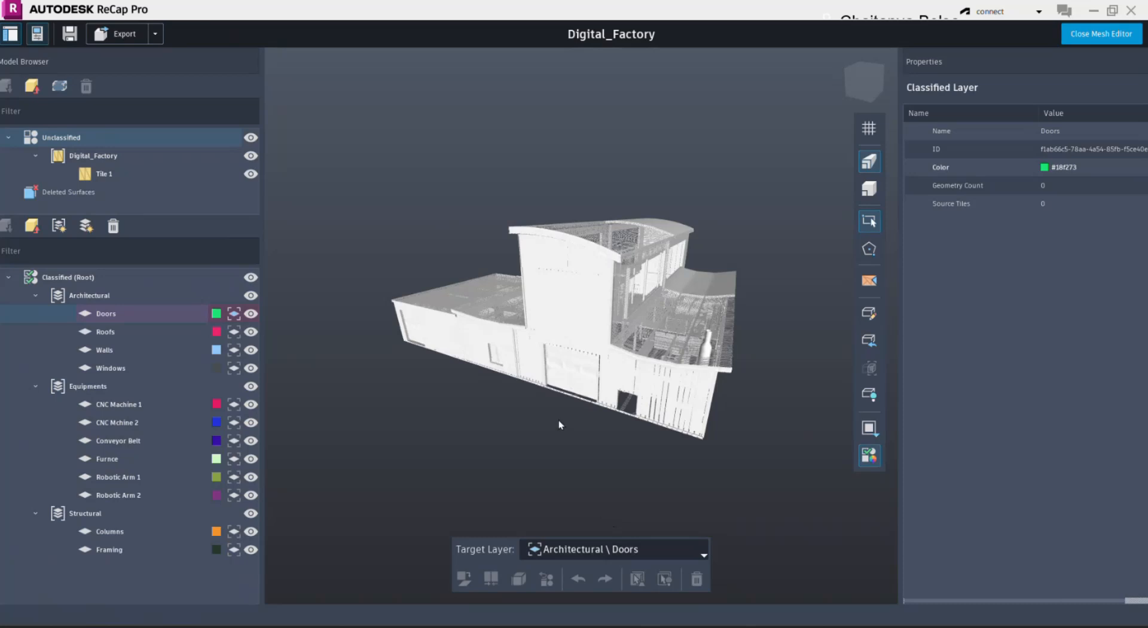
left_click(569, 376)
scroll(569, 376, "up", 3)
middle_click_drag(569, 379, 441, 346, "shift")
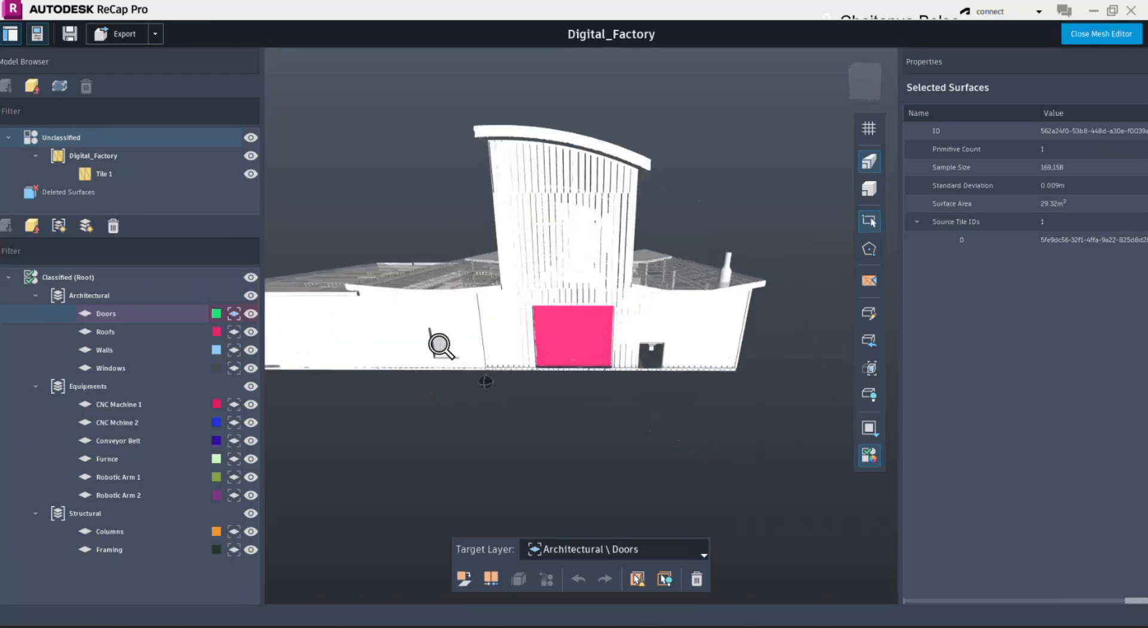
left_click(462, 578)
- Select the low wing's door surfaces and the three large doors on the opposite facade, and classify them all into the Doors layer
scroll(576, 334, "up", 2)
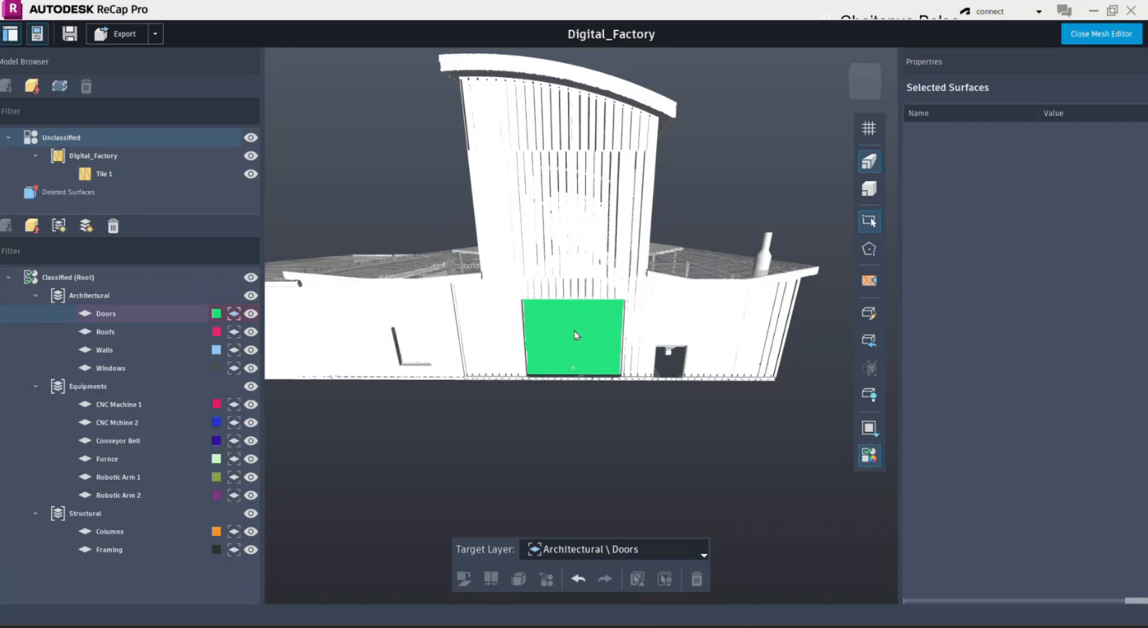
middle_click_drag(381, 450, 606, 416)
scroll(605, 416, "down", 3)
middle_click_drag(540, 390, 620, 397, "shift")
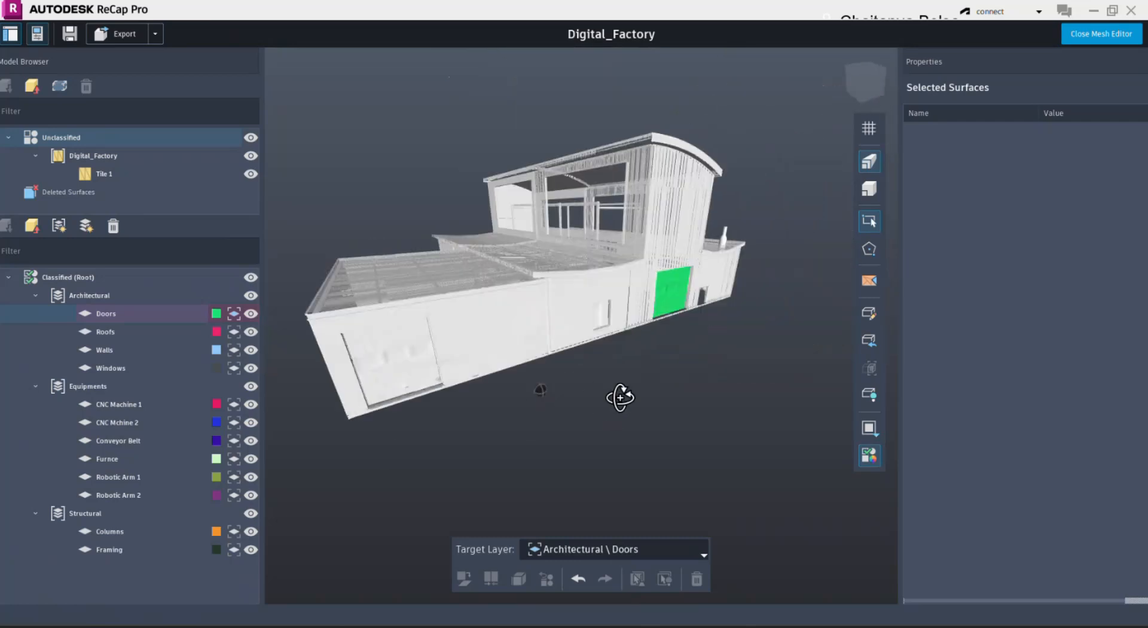
left_click(412, 370)
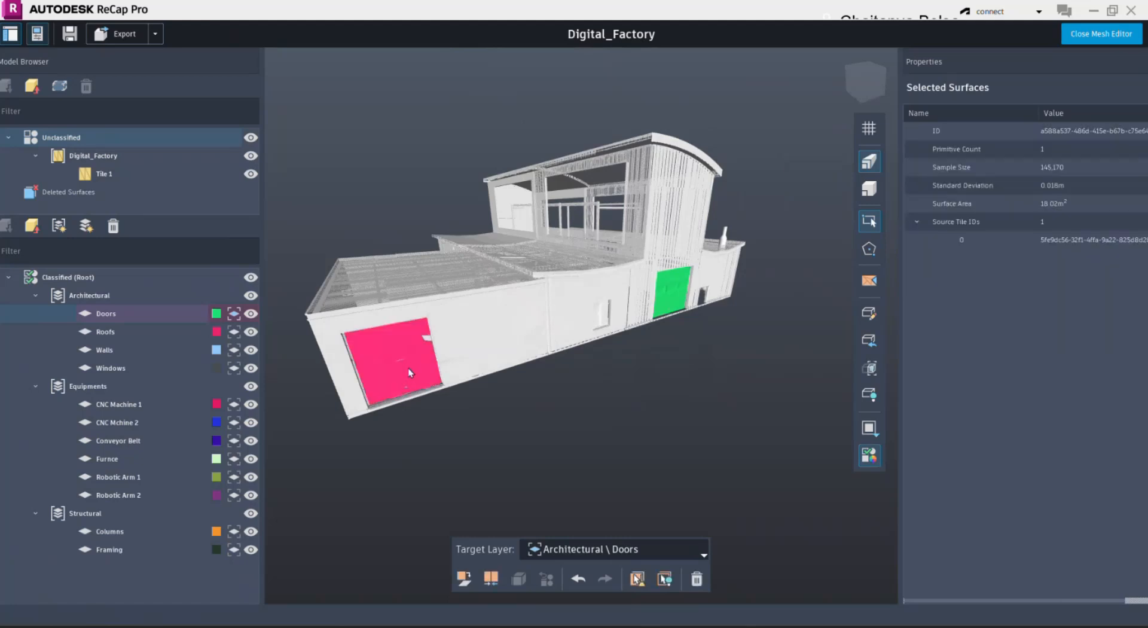
left_click(427, 339, "ctrl")
middle_click_drag(607, 412, 653, 418)
scroll(652, 418, "down", 1)
middle_click_drag(472, 410, 656, 418, "shift")
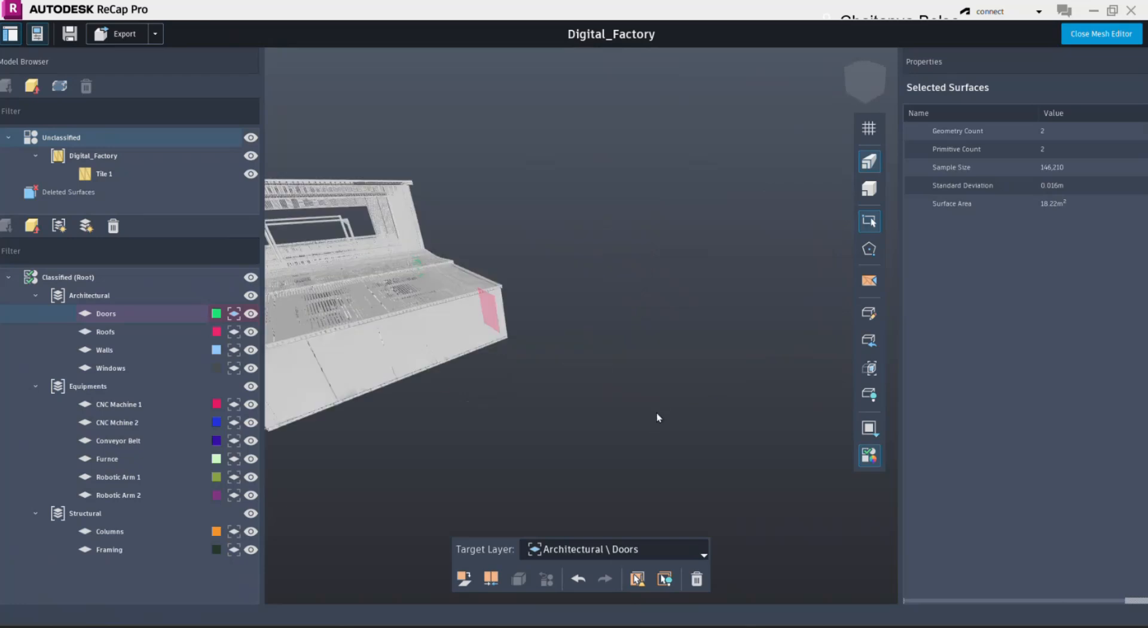
middle_click_drag(432, 380, 705, 351, "shift")
mouse_move(487, 390)
middle_mouse_down("shift")
mouse_move(508, 389)
mouse_move(497, 372)
middle_mouse_up("shift")
middle_click_drag(433, 341, 569, 363, "shift")
scroll(569, 363, "down", 1)
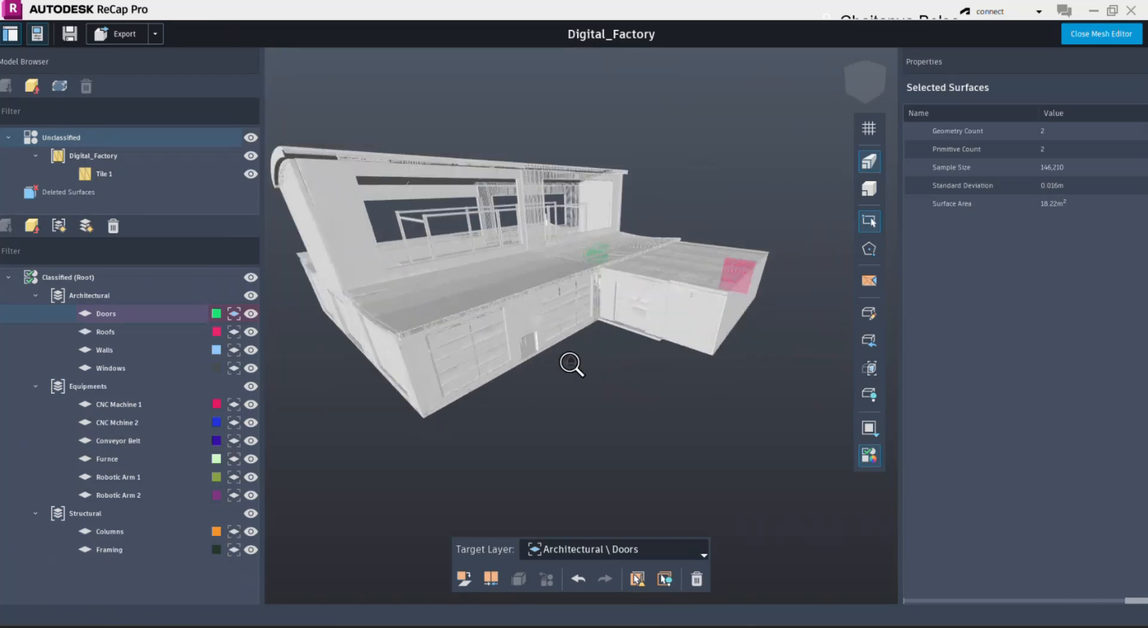
scroll(569, 363, "down", 1)
middle_click_drag(423, 397, 622, 386, "shift")
left_click(563, 346)
left_click(489, 344)
left_click(399, 351)
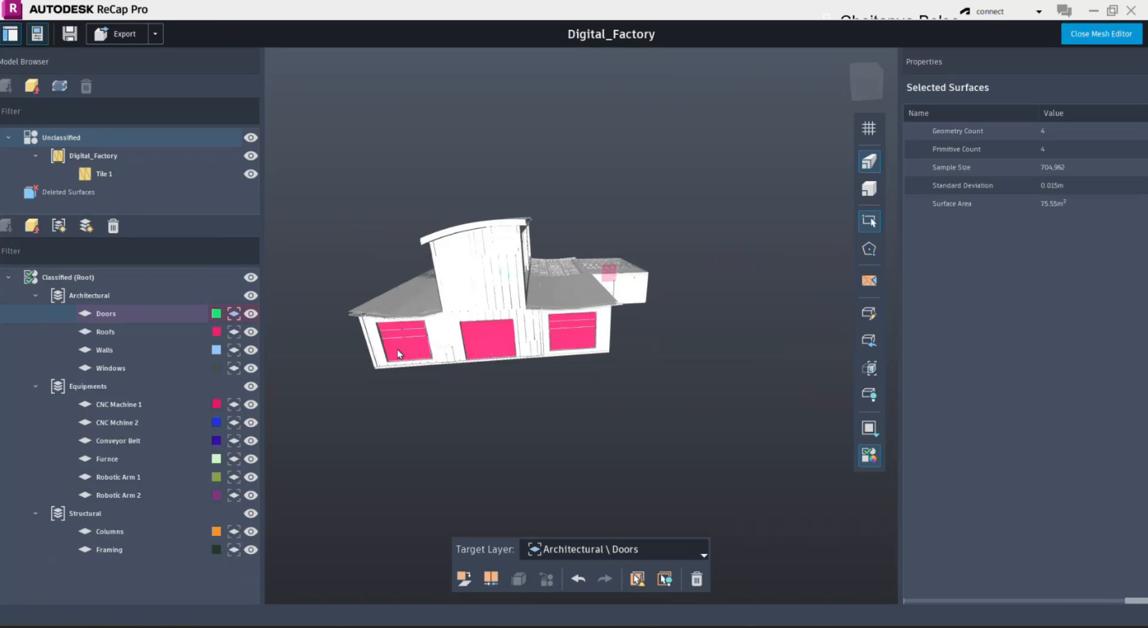
scroll(399, 350, "up", 3)
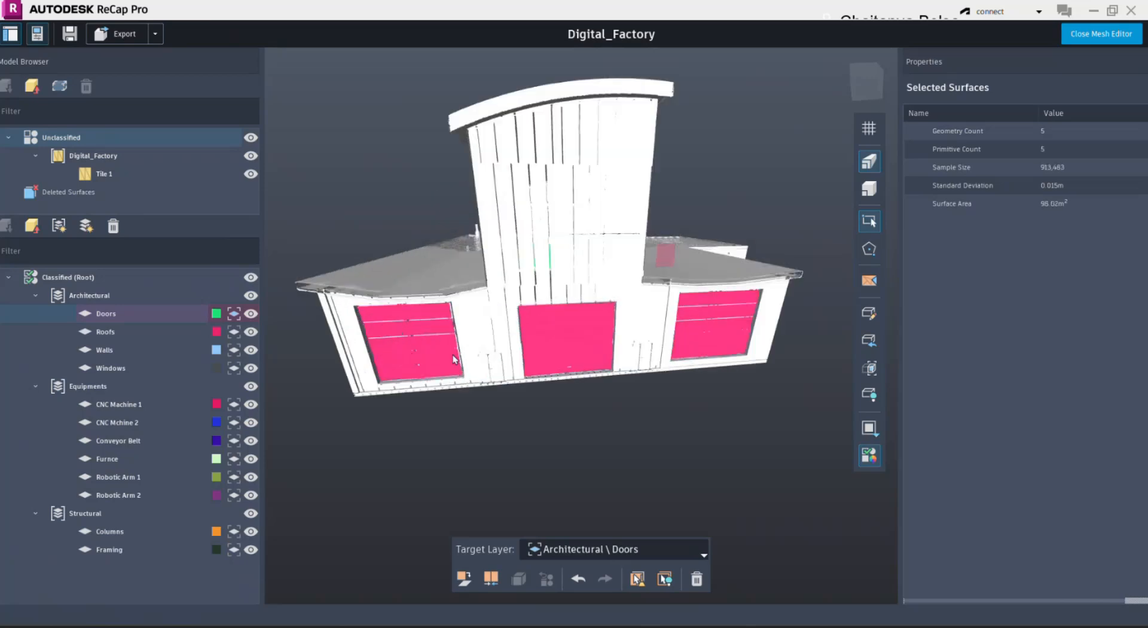
left_click(465, 578)
- Change the Doors layer's color to yellow (#ffff00)
scroll(556, 423, "down", 5)
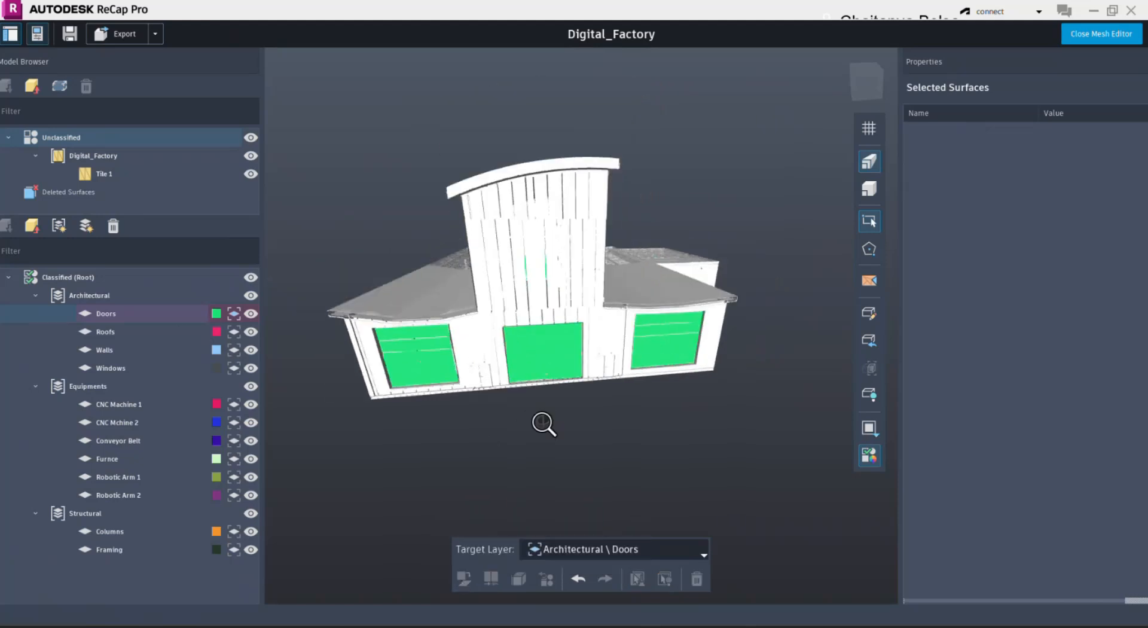
left_click_drag(543, 423, 478, 418)
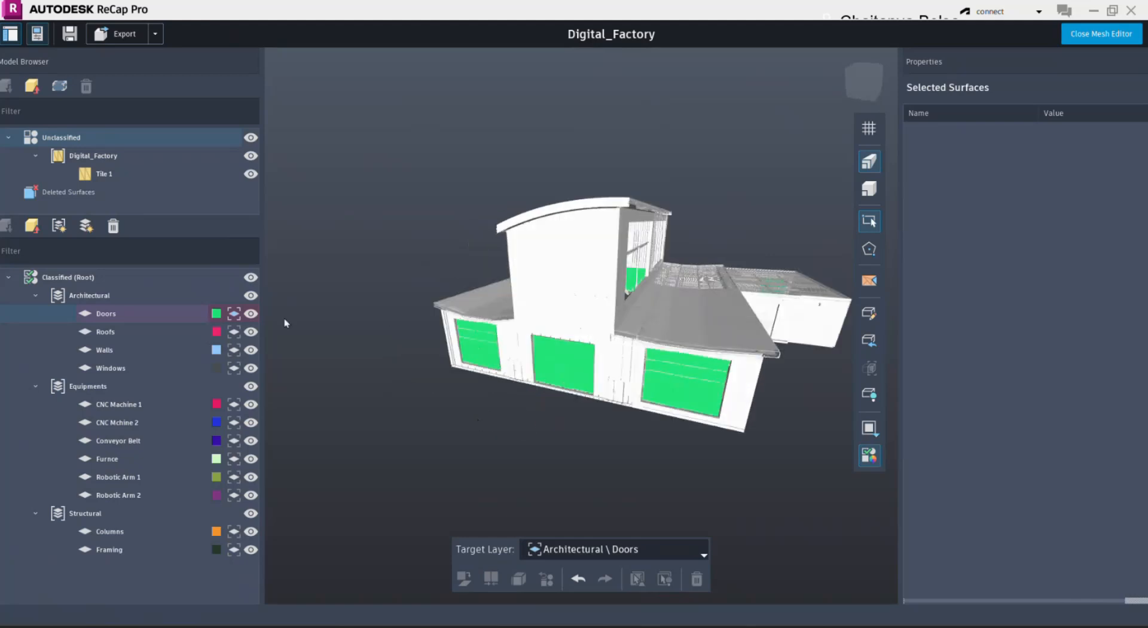
left_click(216, 314)
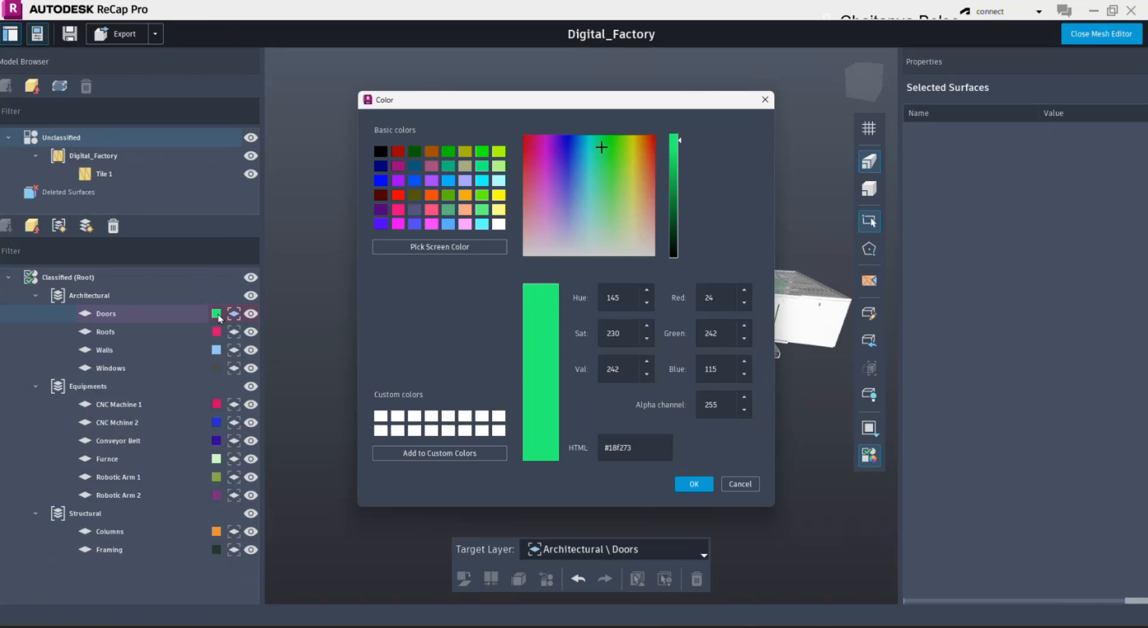
left_click(500, 195)
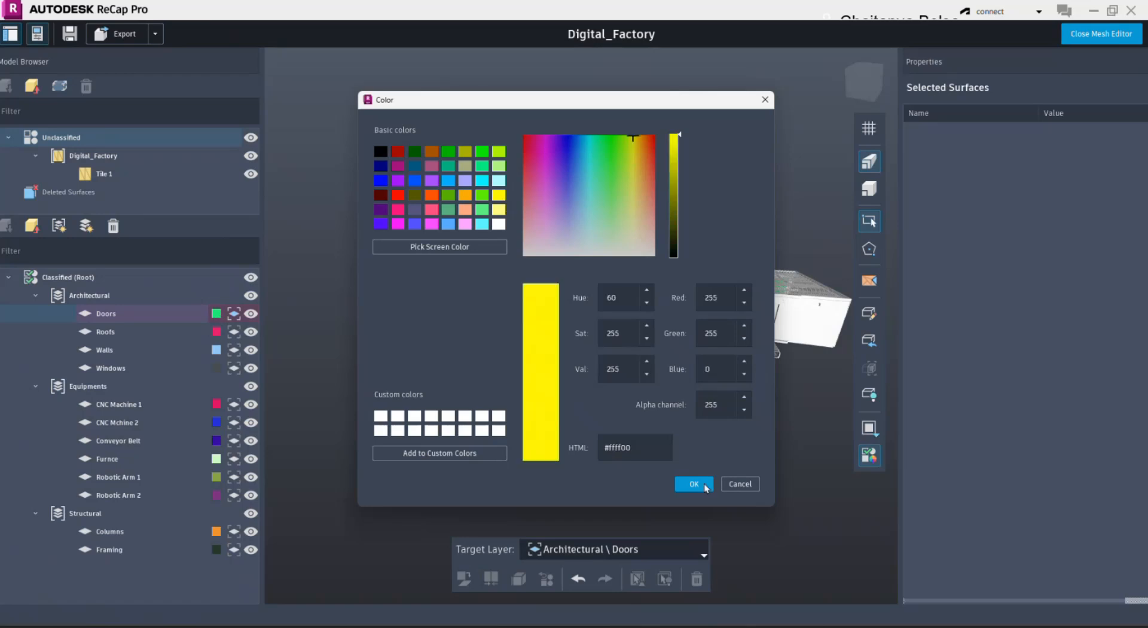
left_click(693, 484)
- Hide the Doors layer to expose the building's interior
middle_click_drag(418, 416, 383, 377)
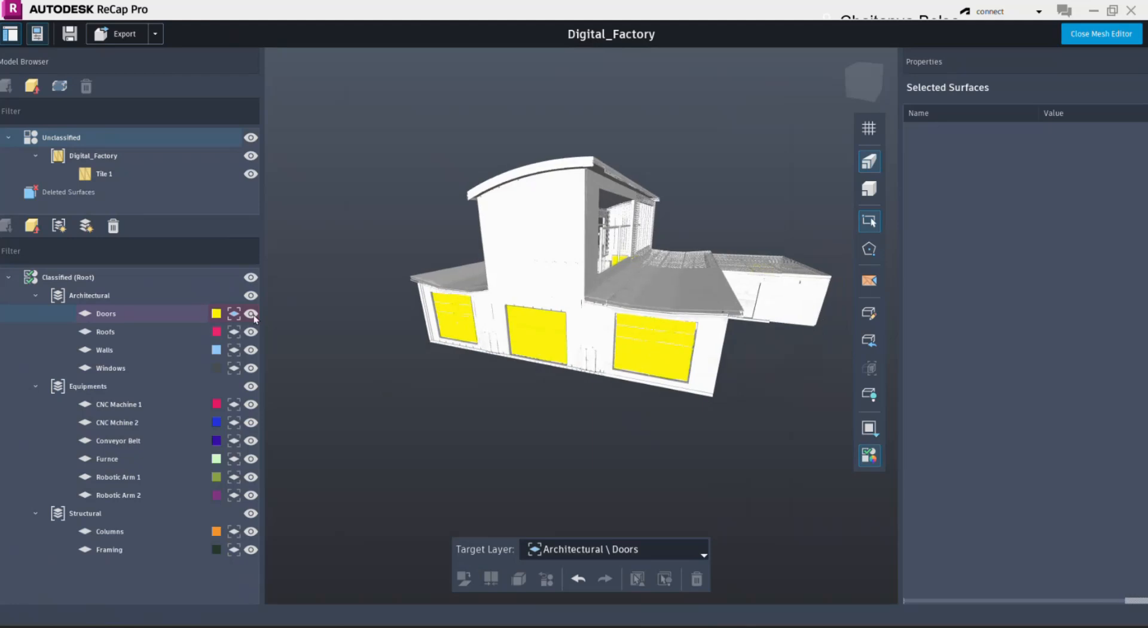
left_click(251, 313)
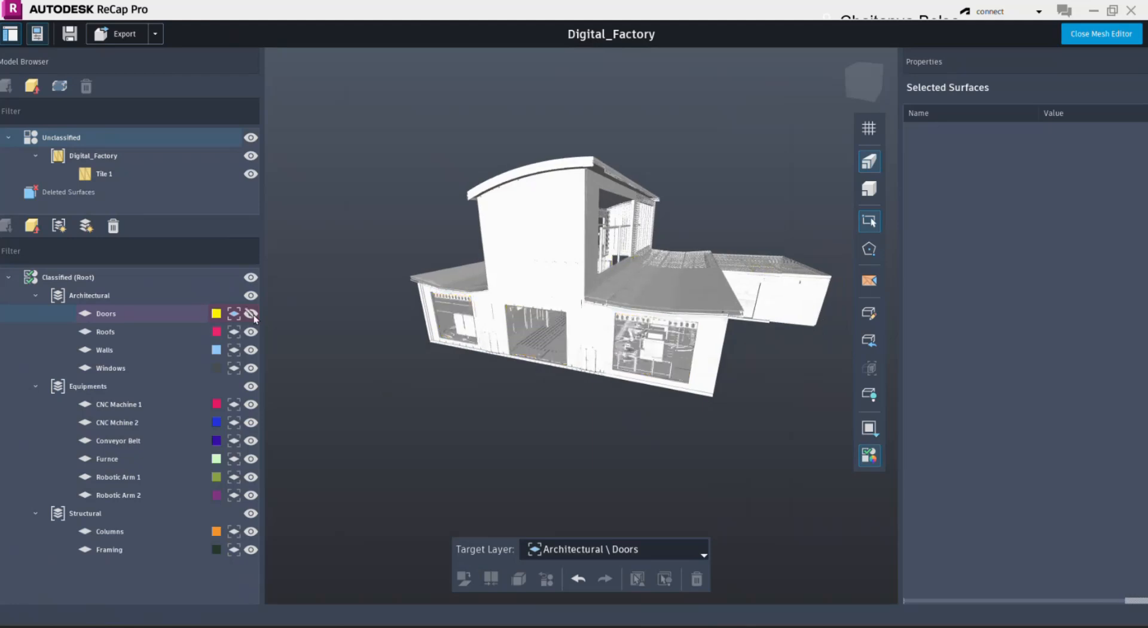
middle_click_drag(494, 395, 458, 440)
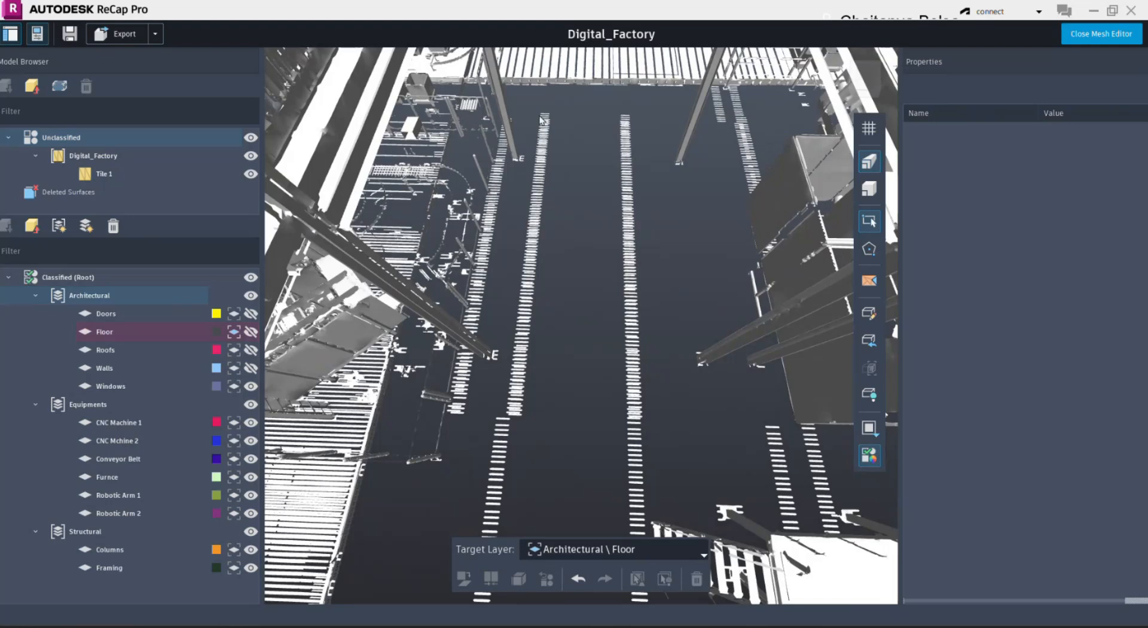
- Window-select the leftover floor marking strips between the columns for classification into the Floor layer
middle_click_drag(585, 290, 598, 290)
left_click_drag(504, 204, 661, 473)
middle_click_drag(609, 214, 614, 282)
left_click_drag(516, 160, 649, 339)
middle_click_drag(598, 372, 579, 260)
left_click_drag(512, 229, 672, 411)
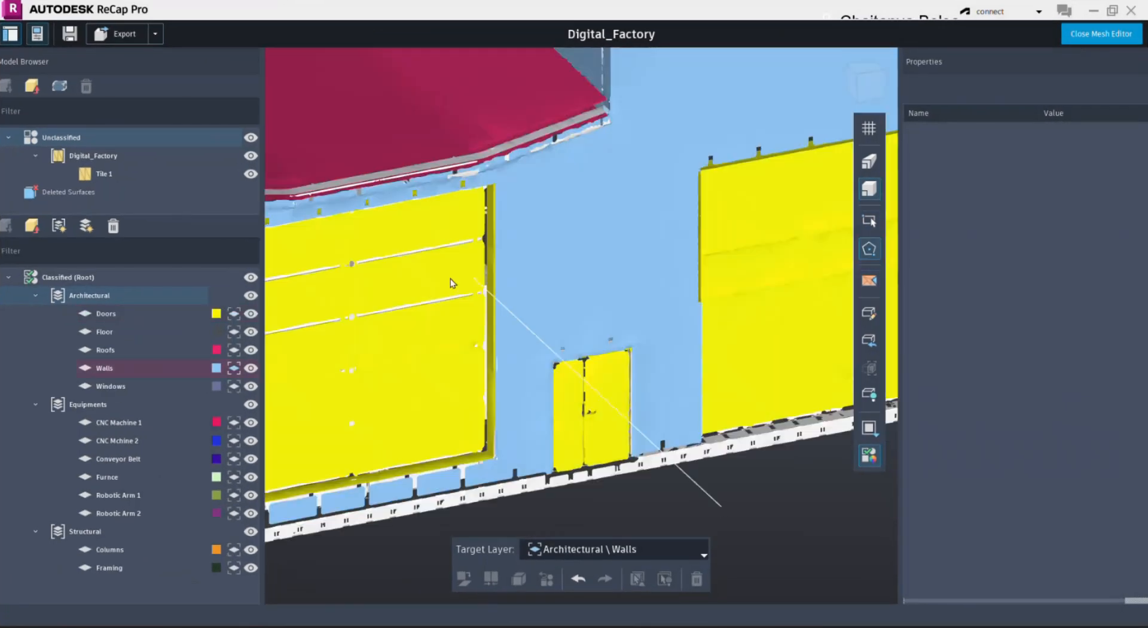
- Hide all classified surfaces and select the small double door's frame with a polygon fence
left_click(252, 277)
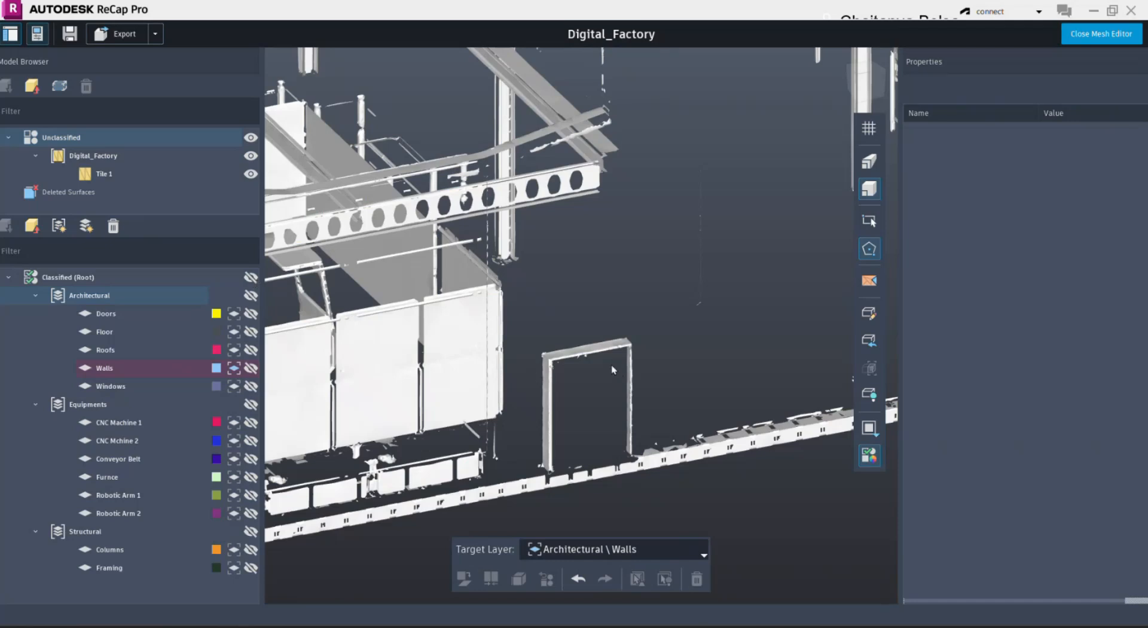
left_click(626, 321)
left_click(526, 335)
left_click(523, 469)
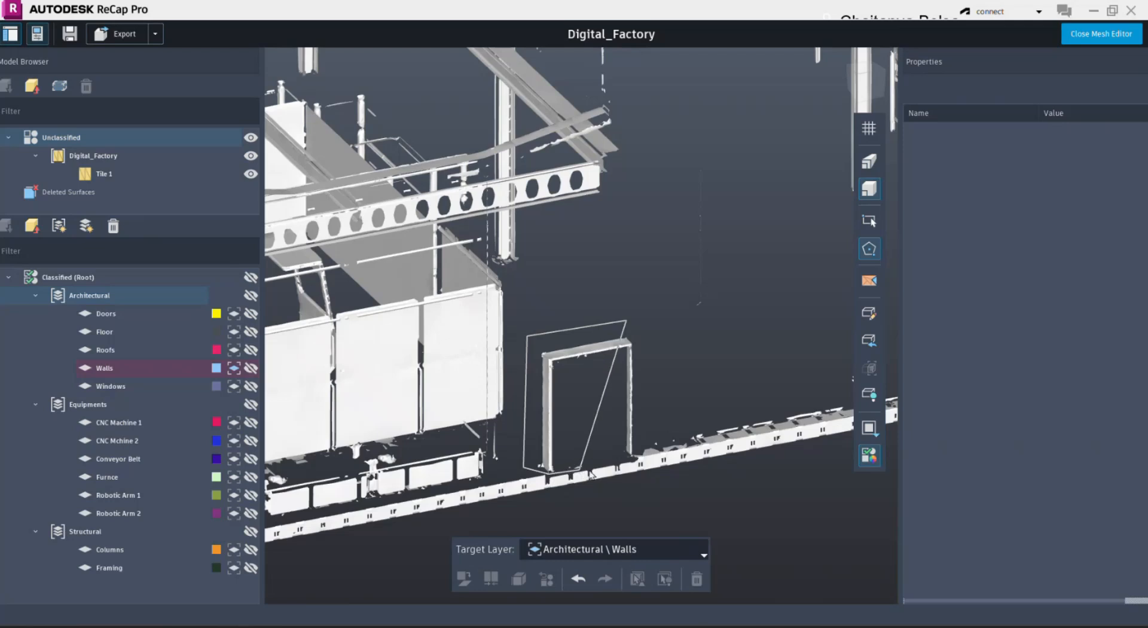
left_click(637, 455)
left_click(645, 379)
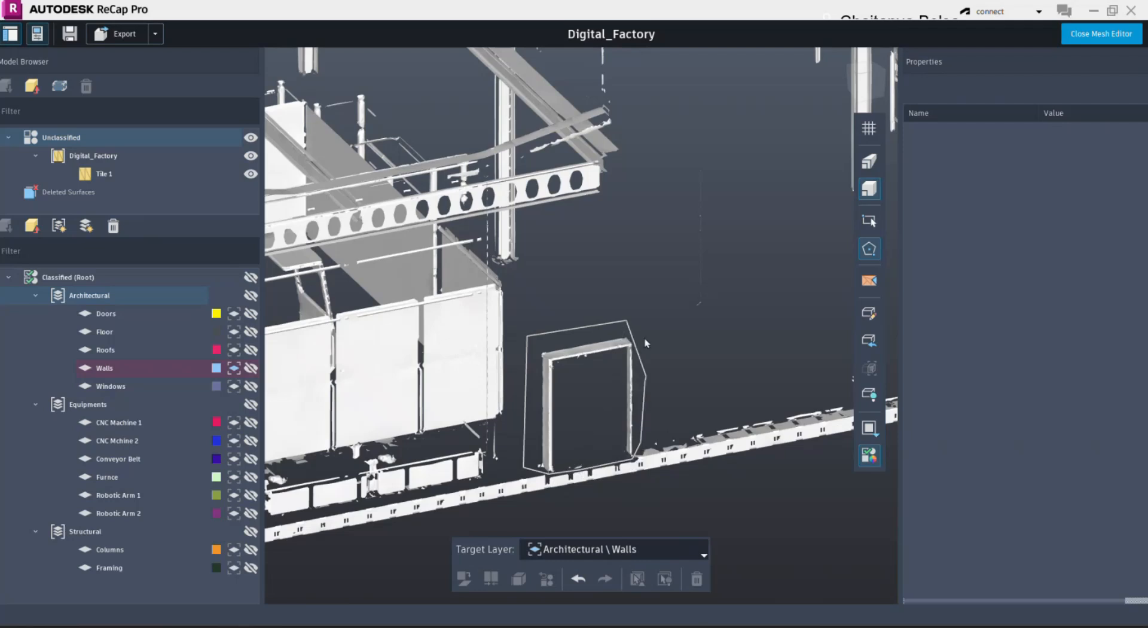
left_click(639, 324)
- Make Doors the target layer and classify the selected door frame into it
left_click(649, 548)
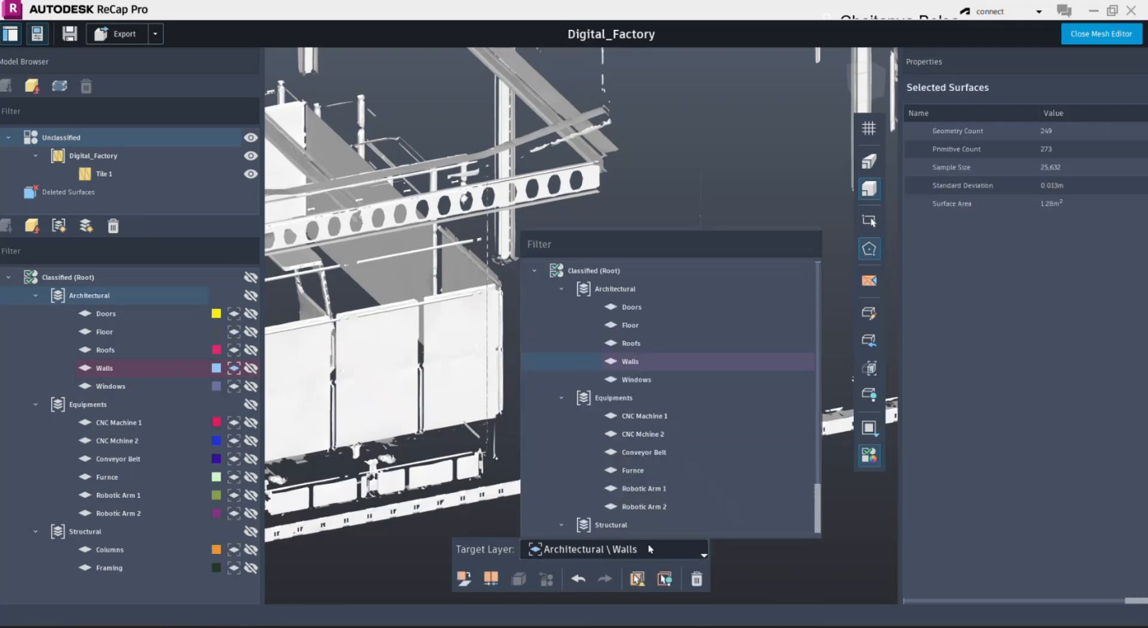
left_click(630, 307)
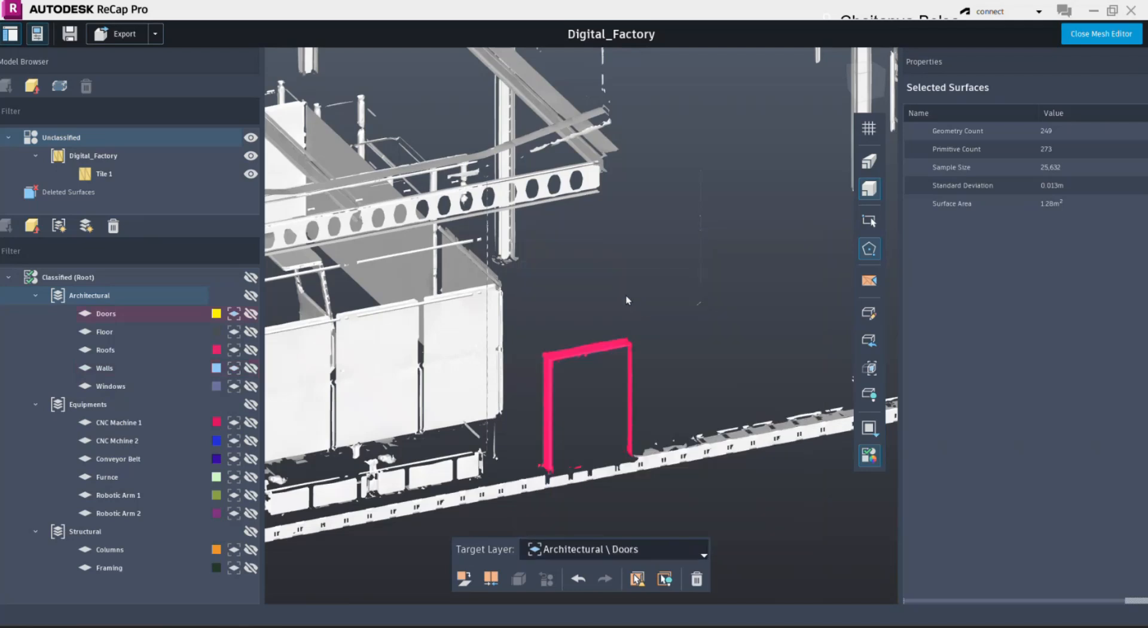
left_click(460, 580)
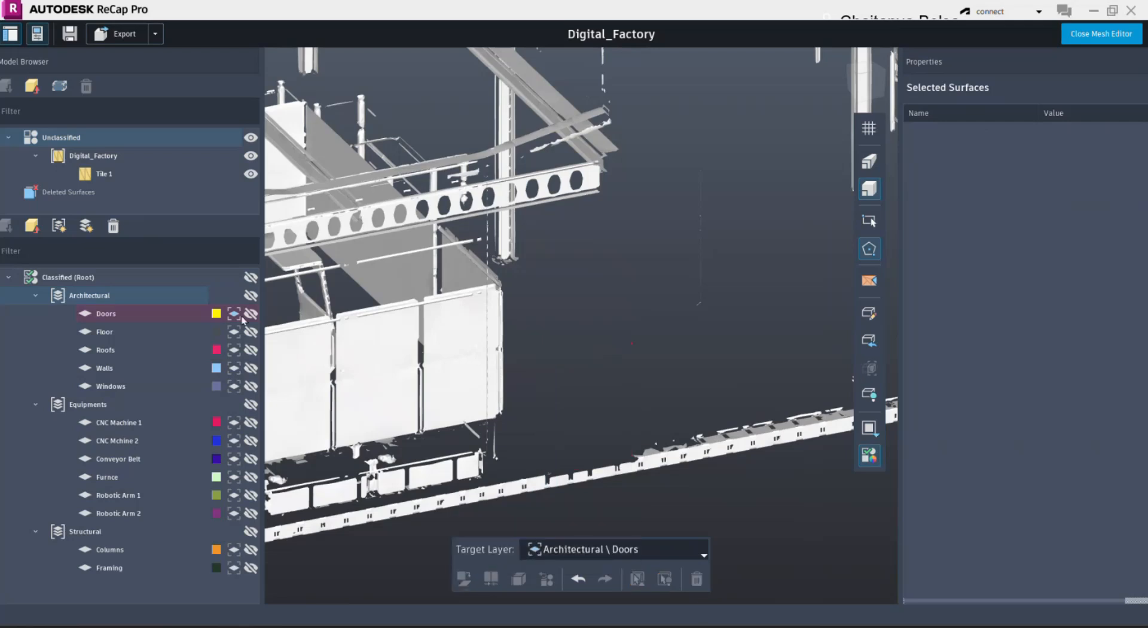
- Show the Doors layer to check the classified doors and frames along the facades, and hide it again
left_click(251, 314)
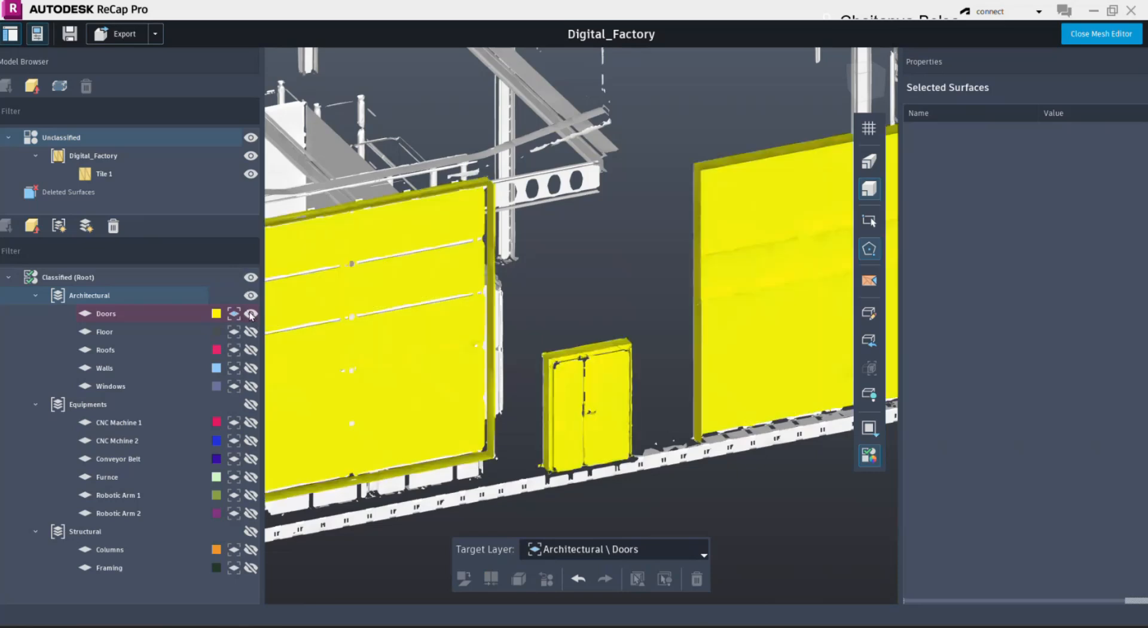
scroll(706, 420, "down", 8)
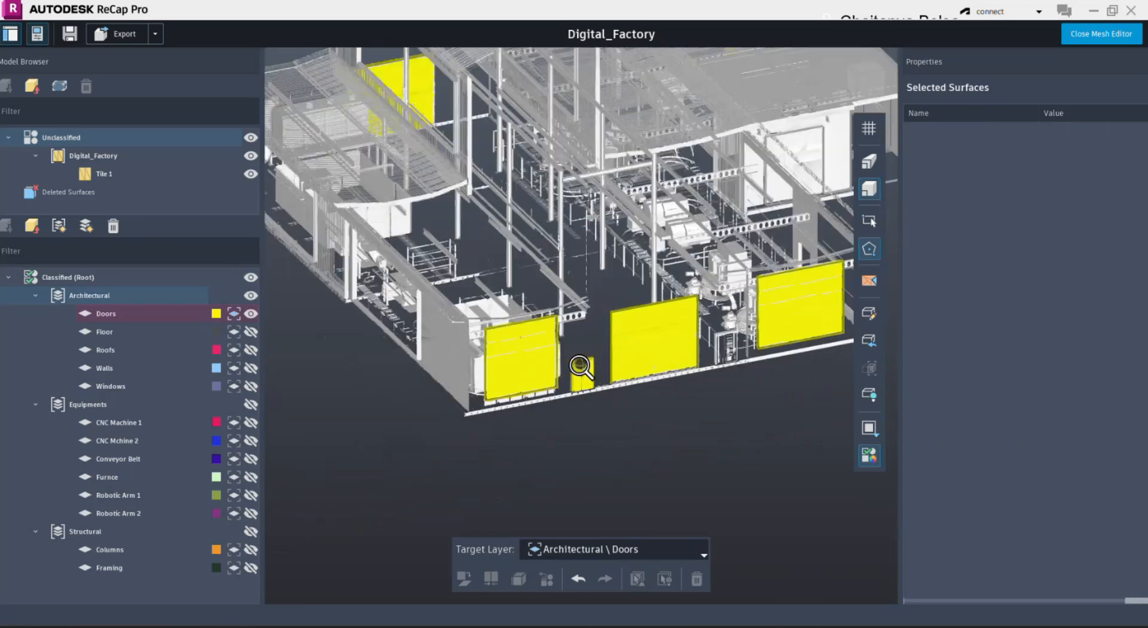
scroll(681, 428, "down", 6)
mouse_move(682, 428)
left_mouse_down()
mouse_move(701, 397)
mouse_move(665, 425)
left_mouse_up()
scroll(732, 411, "down", 1)
scroll(759, 422, "up", 3)
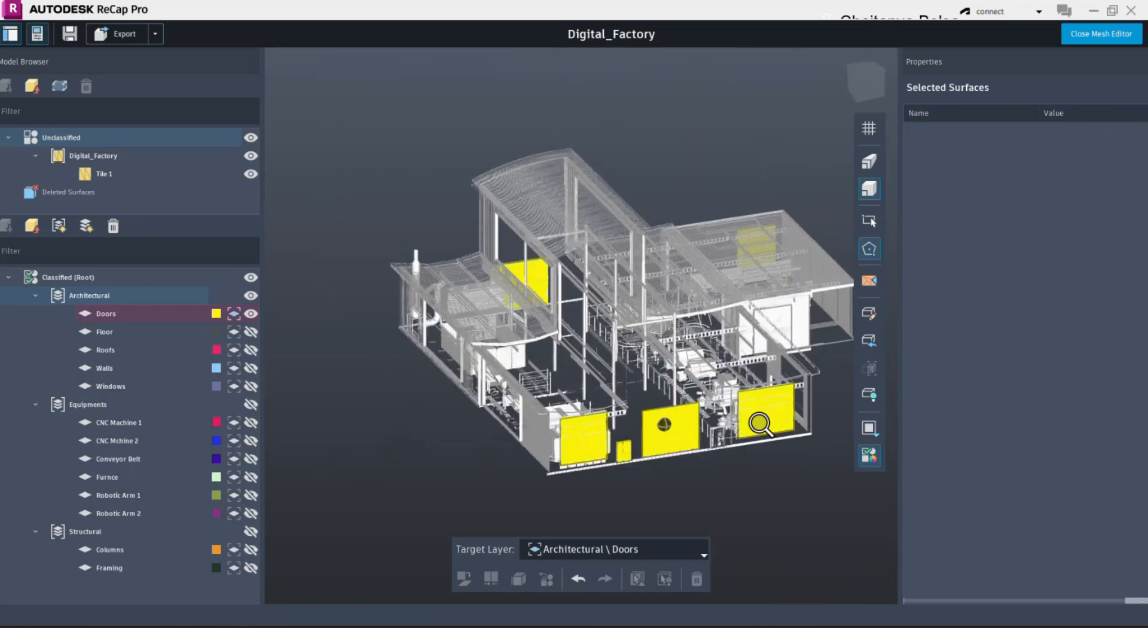
middle_click_drag(763, 423, 605, 423)
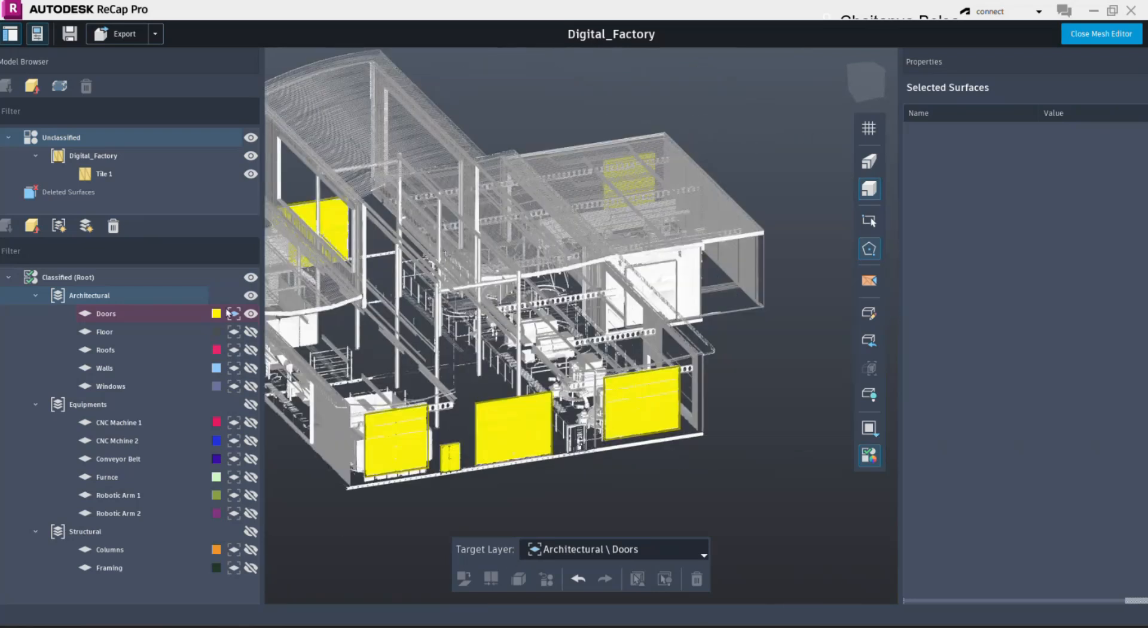
left_click(251, 314)
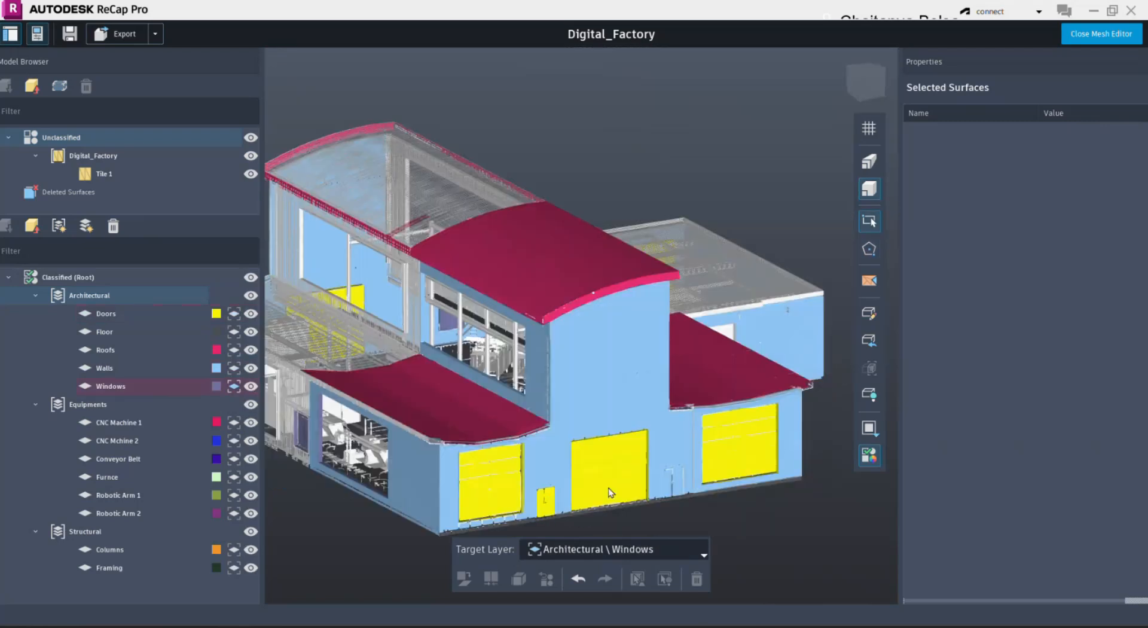
- Select the unclassified wall surface containing the door to examine its extent in a straight-on view, and clear the selection
scroll(692, 359, "up", 2)
scroll(461, 461, "up", 5)
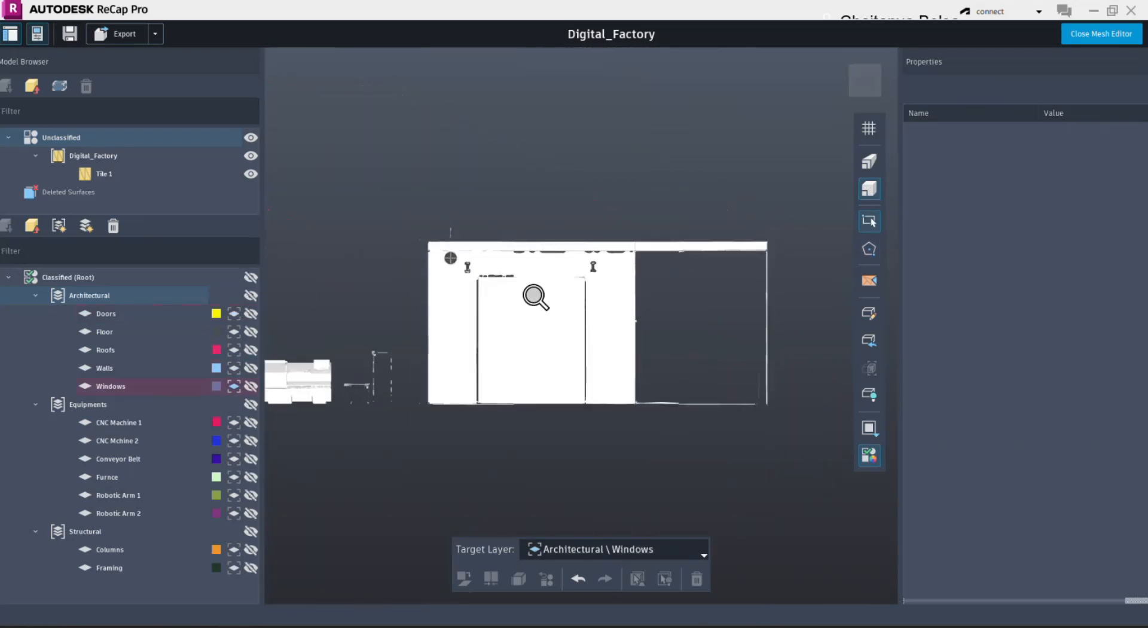
scroll(536, 299, "up", 2)
left_click_drag(535, 303, 621, 297)
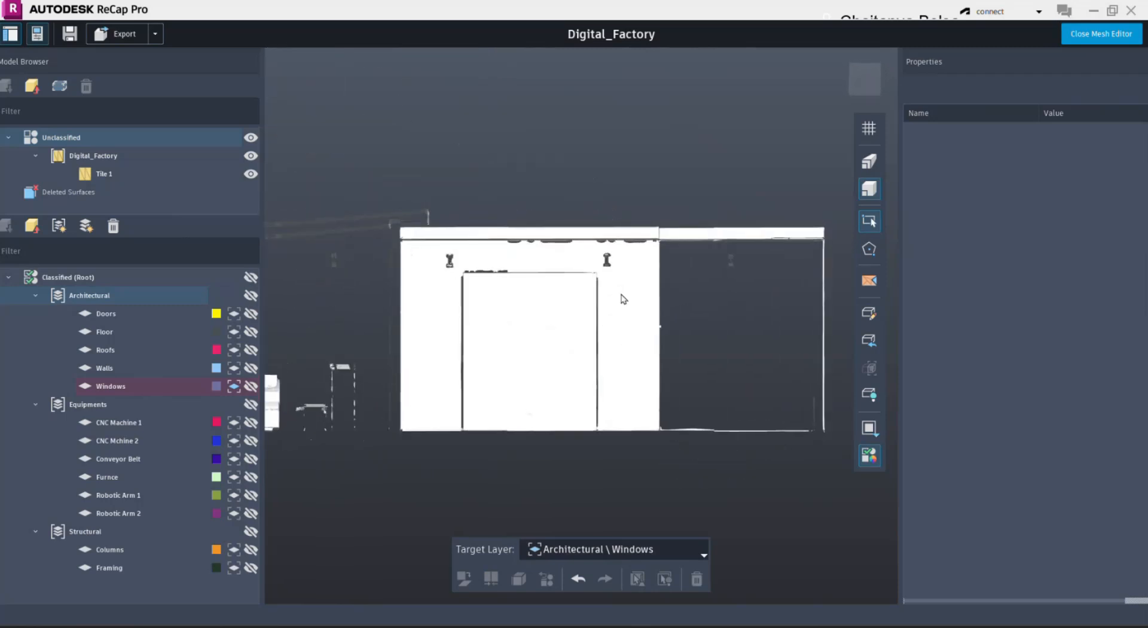
left_click(623, 297)
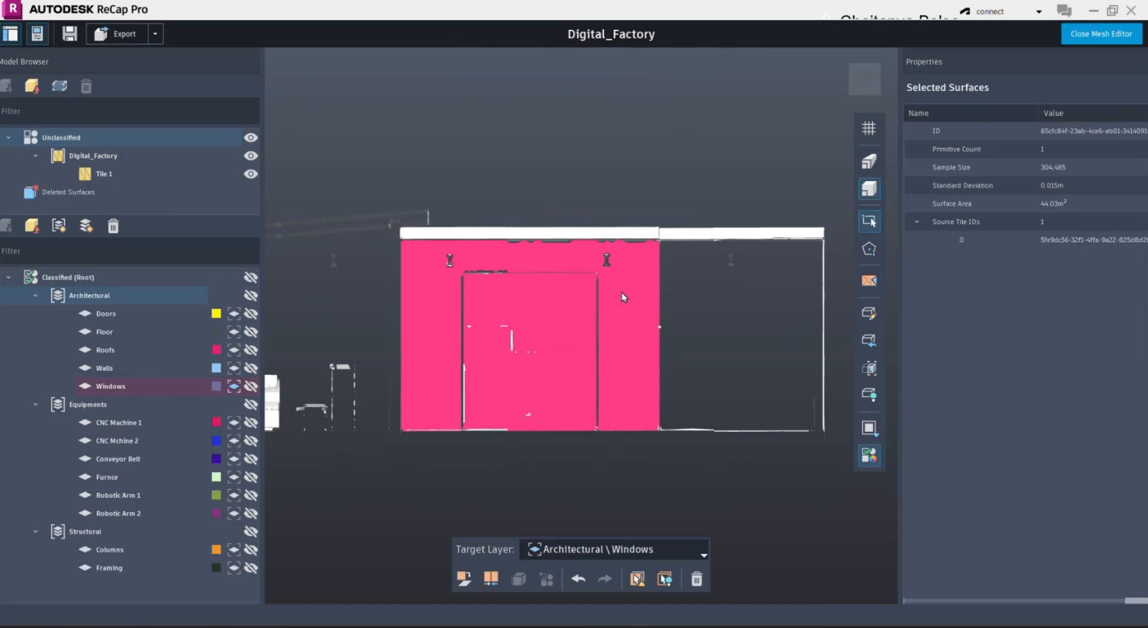
left_click(860, 85)
scroll(646, 360, "up", 5)
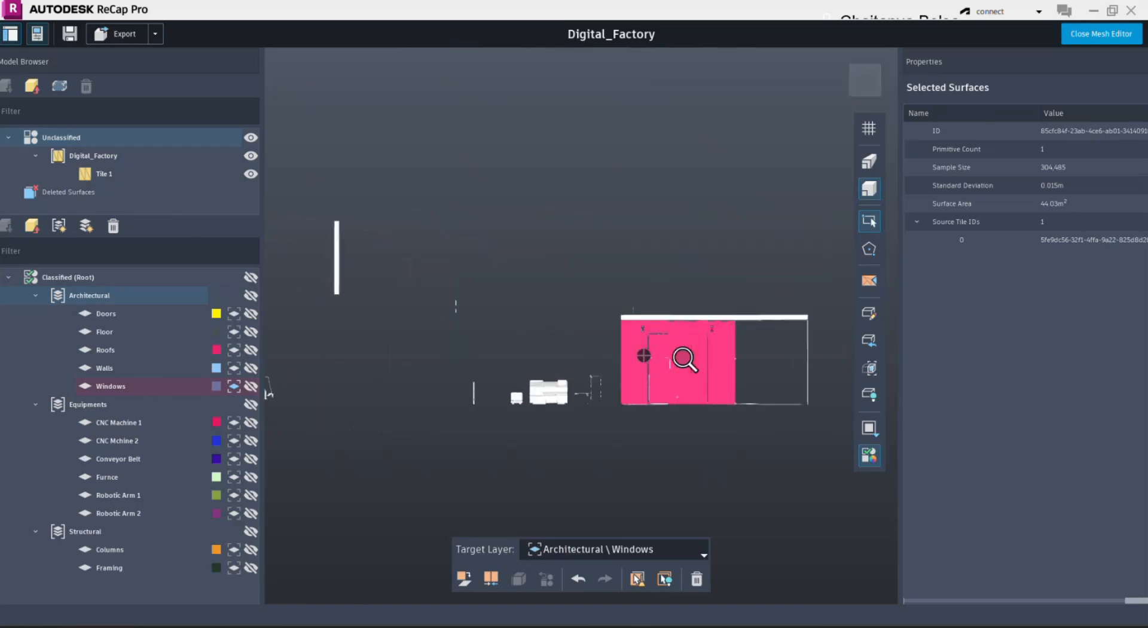
scroll(500, 368, "up", 4)
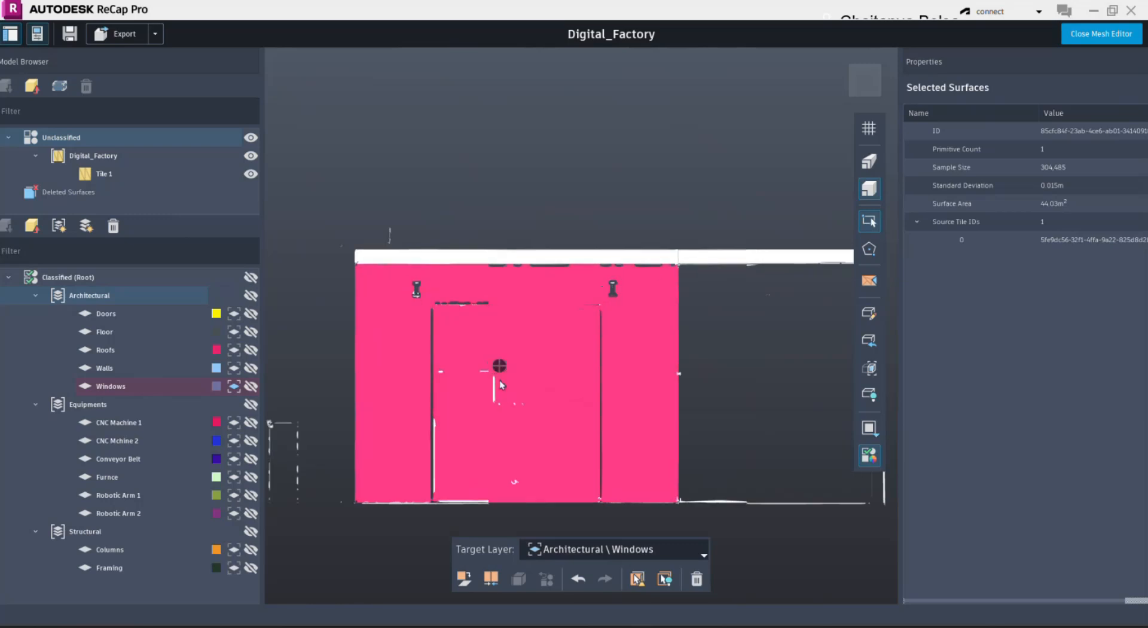
left_click(643, 205)
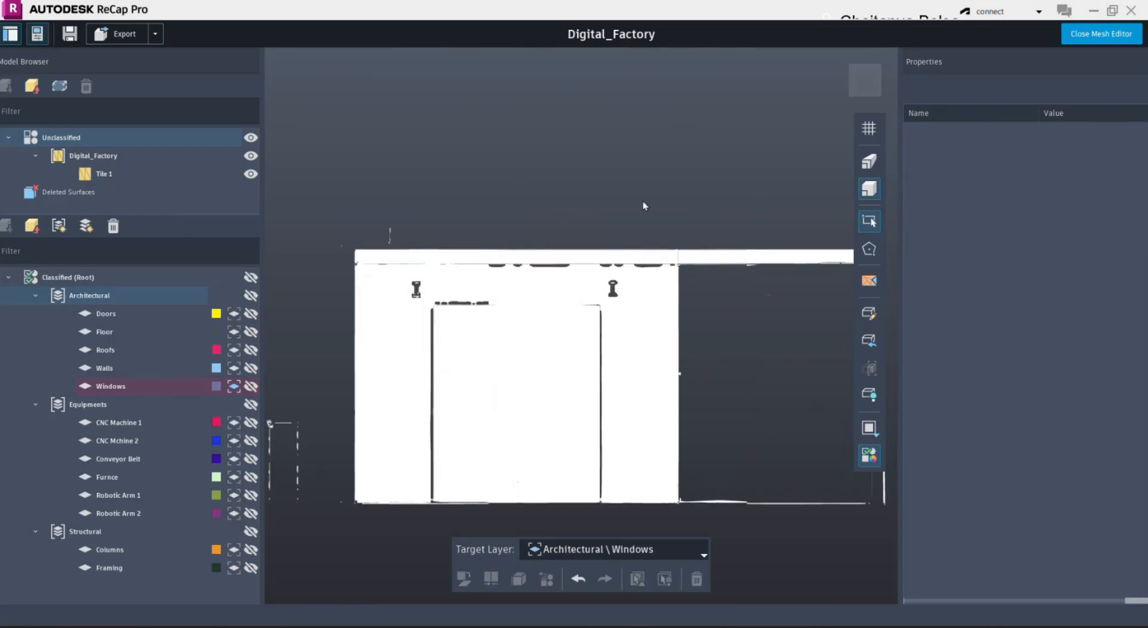
- Enable triangle selection and outline the door area within the wall surface with a rectangular polygon fence
left_click(868, 250)
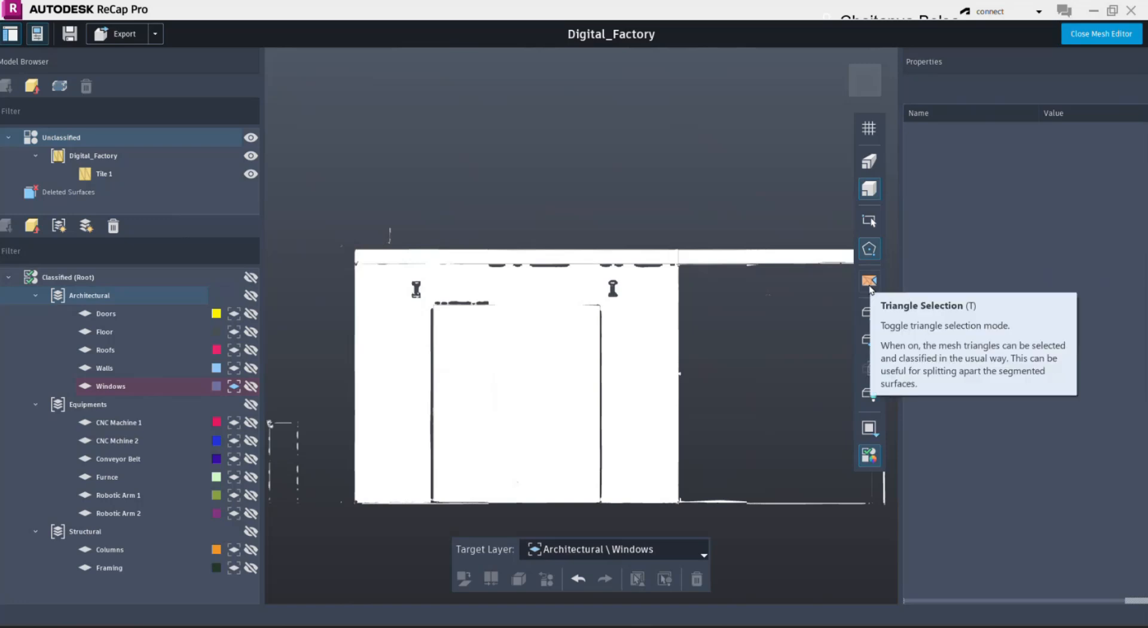
left_click(869, 284)
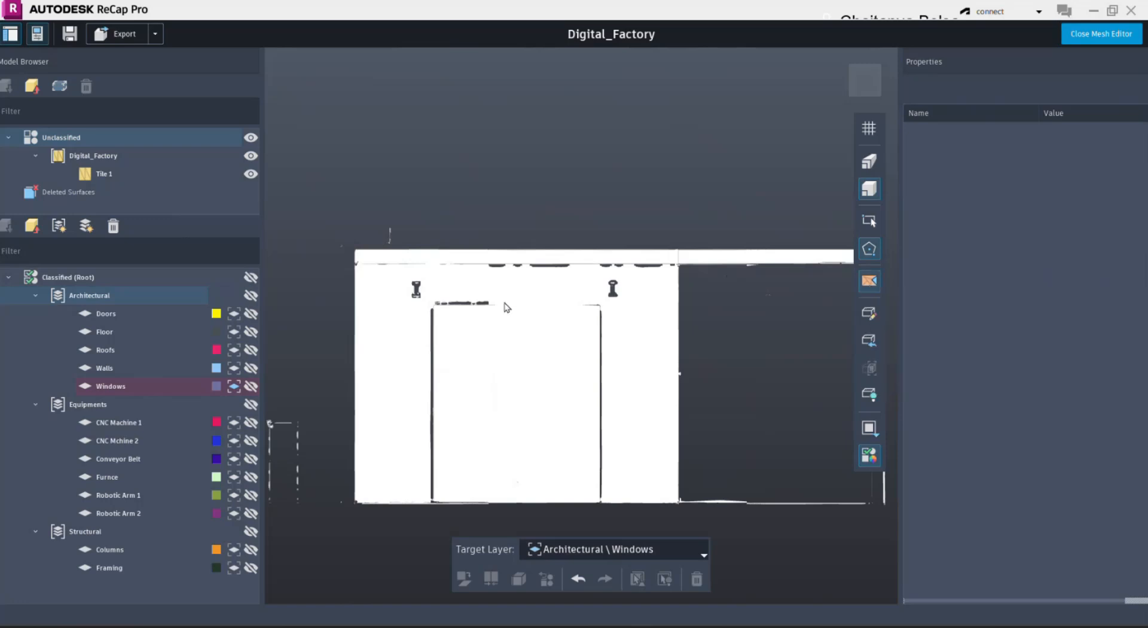
left_click(602, 307)
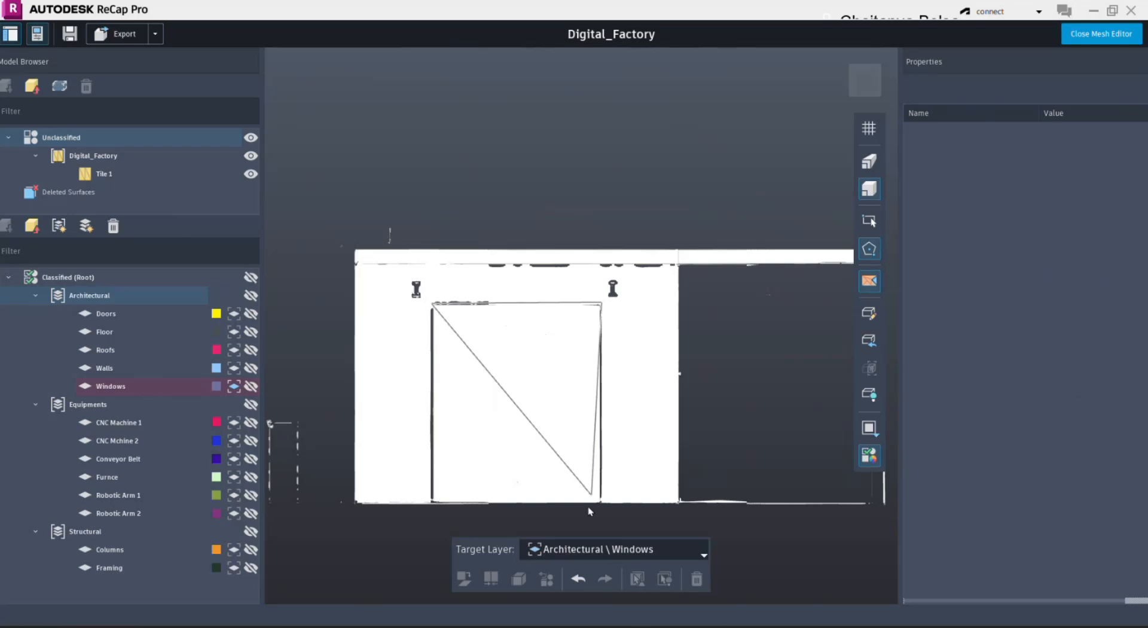
left_click(600, 521)
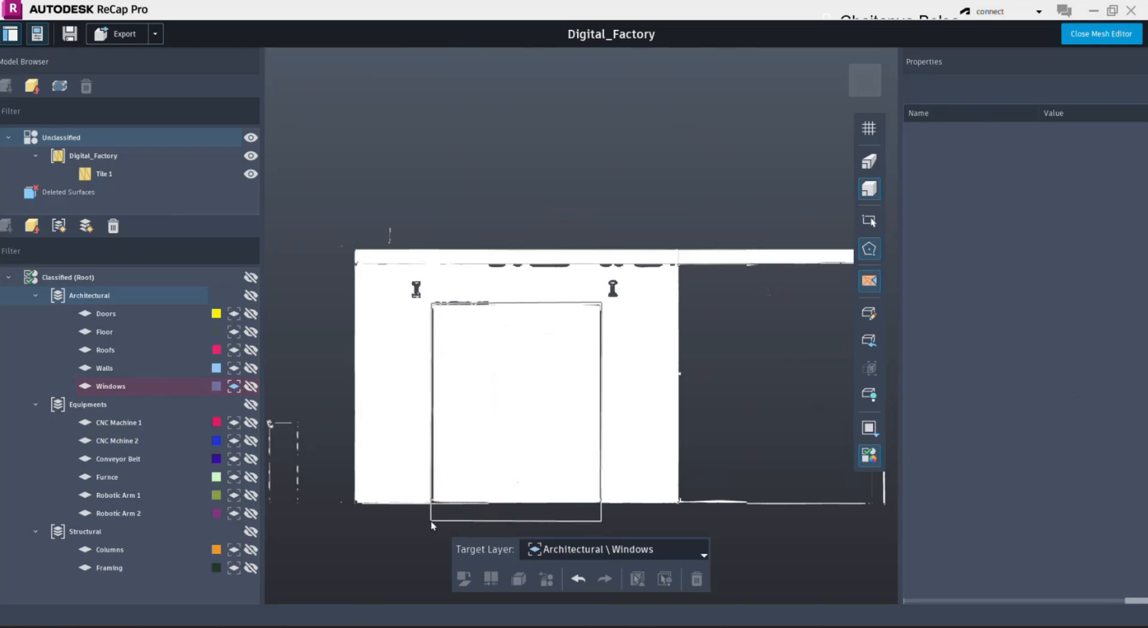
double_click(433, 526)
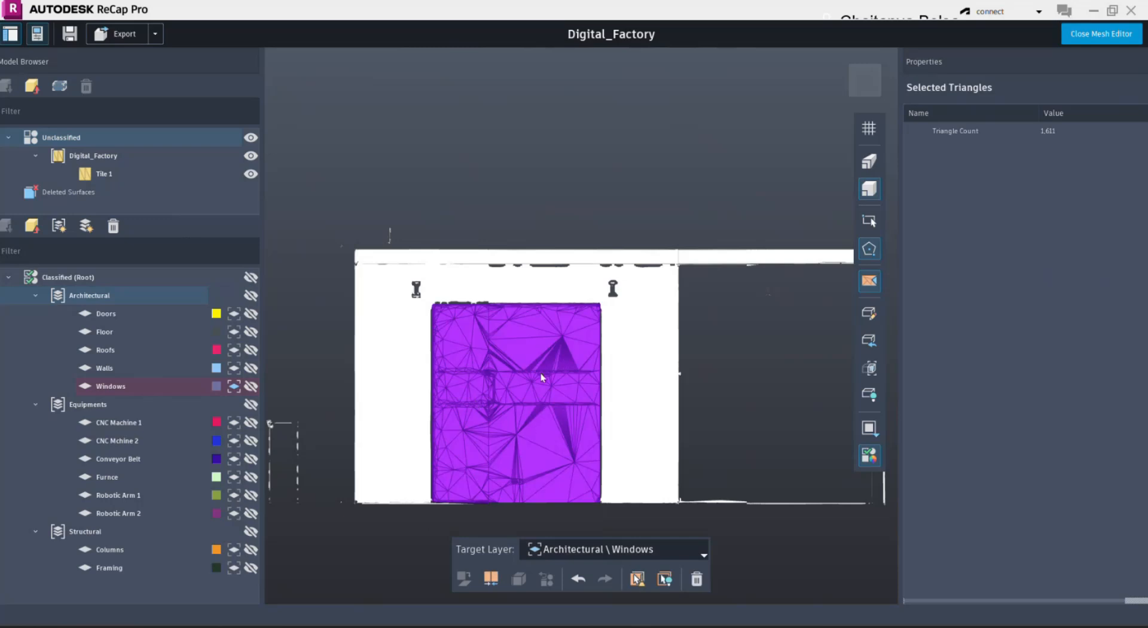
- Make Doors the target layer and merge and classify the selected door triangles into it
left_click(662, 547)
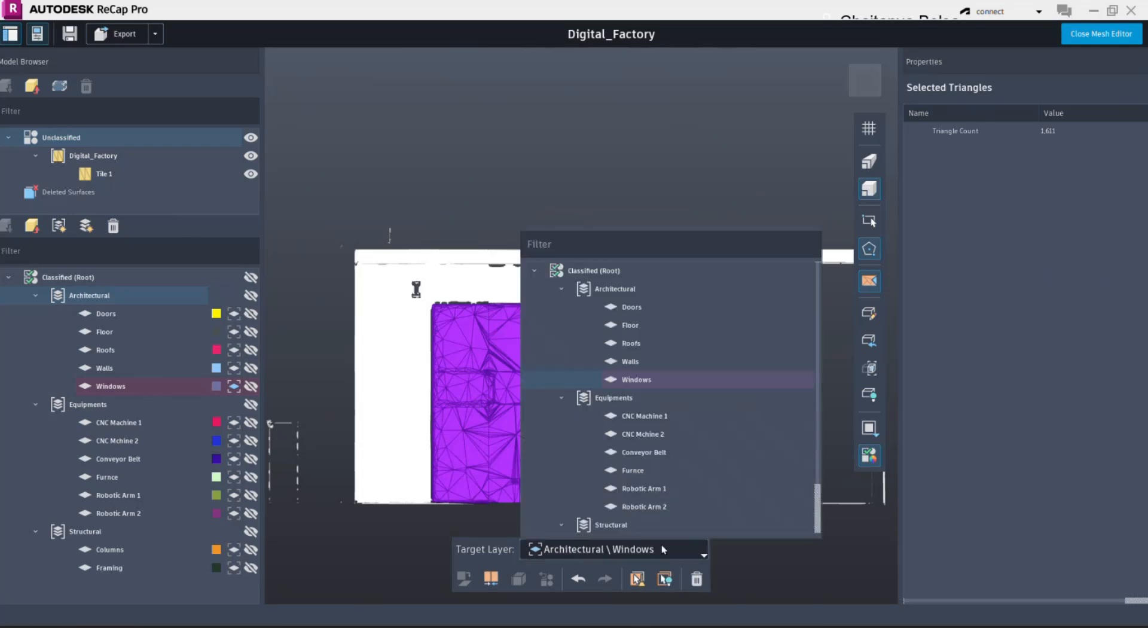
left_click(632, 307)
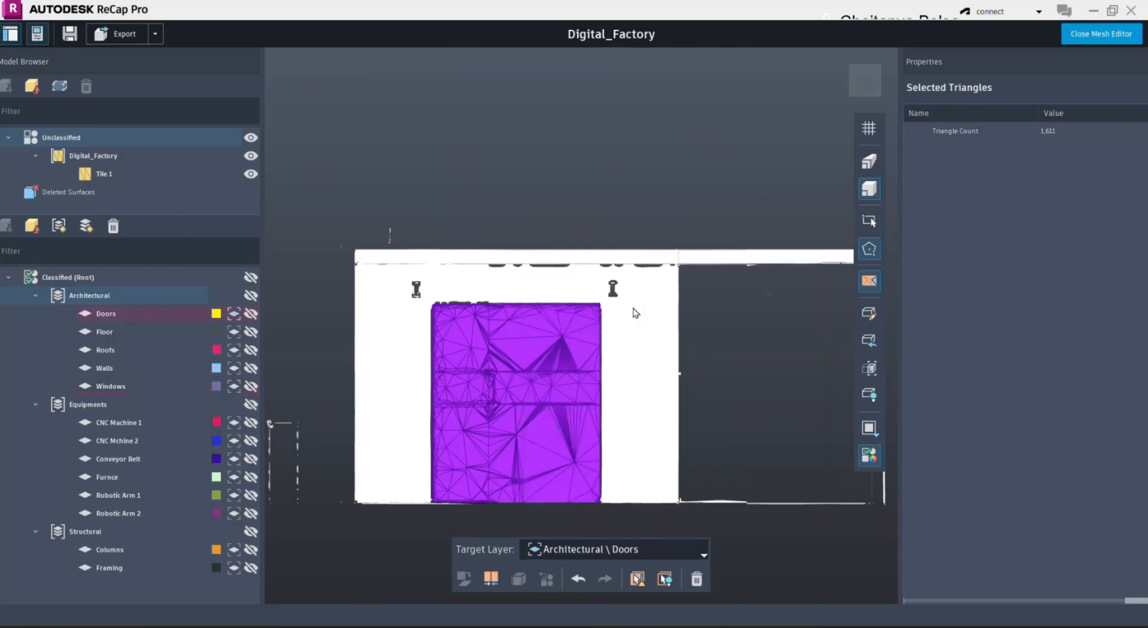
left_click(488, 577)
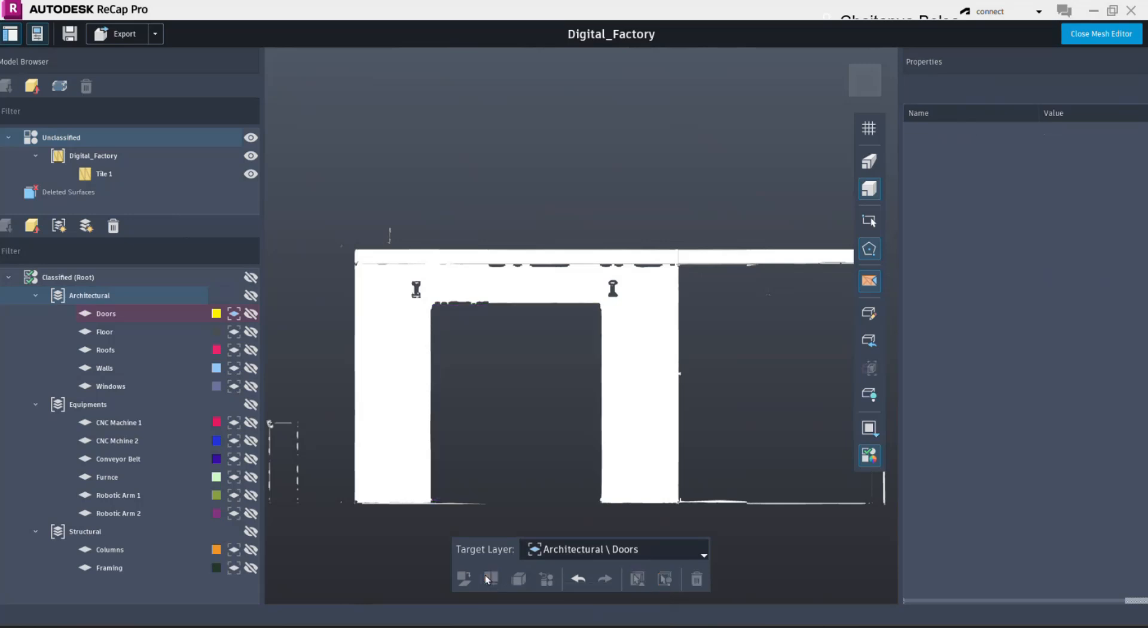
- Hide all classified surfaces and turn on limit box editing around the remaining mesh
scroll(506, 443, "down", 5)
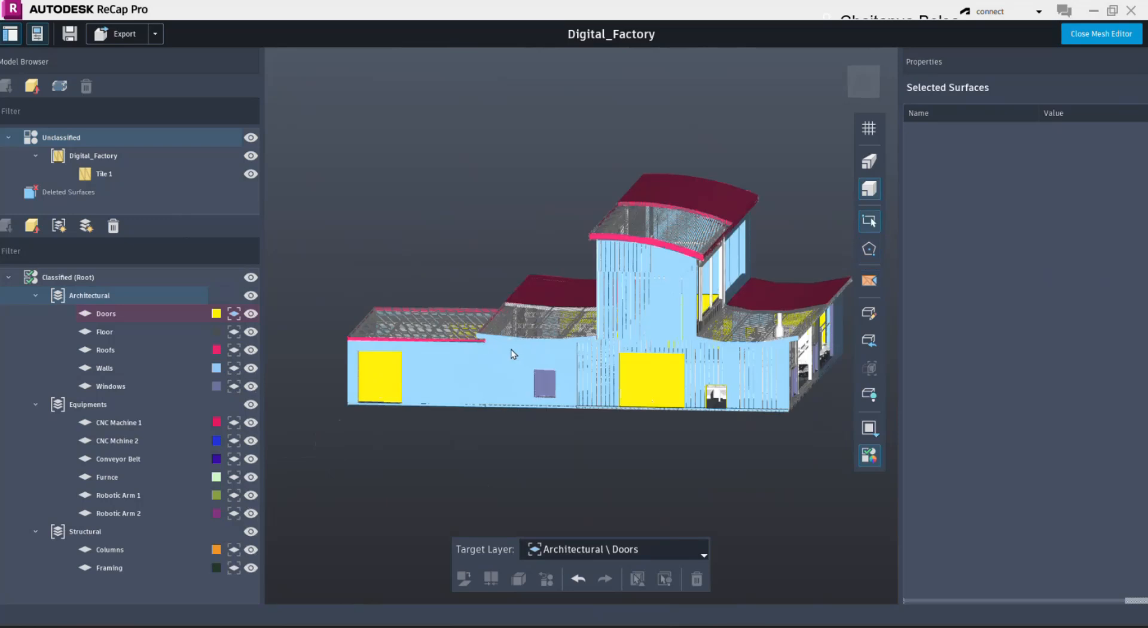
middle_click_drag(490, 250, 464, 274)
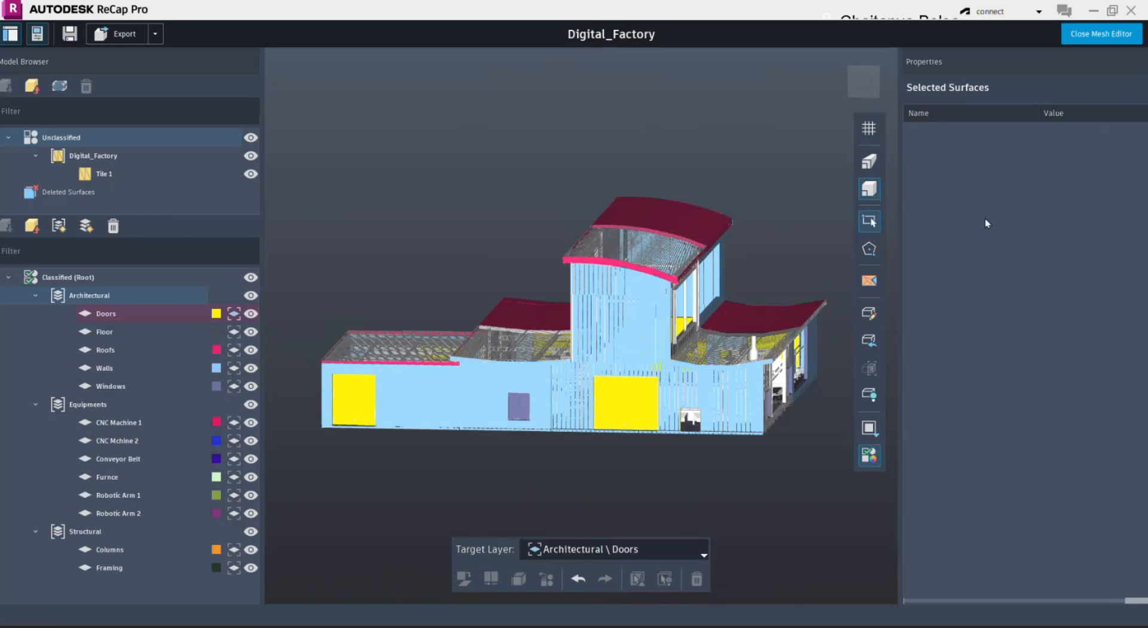
left_click(874, 319)
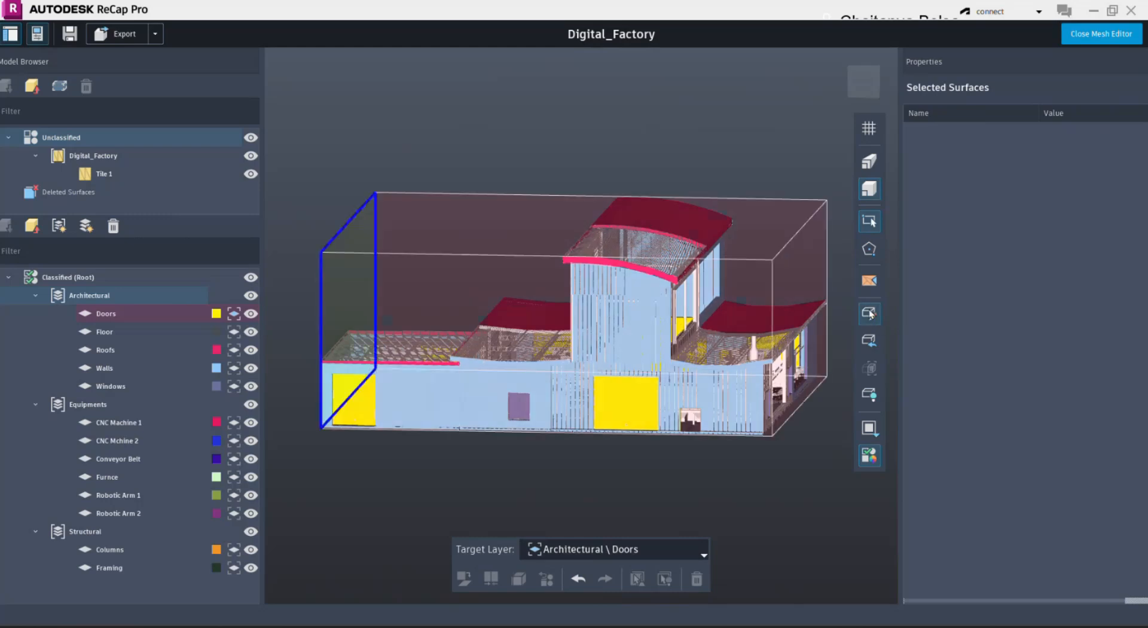
left_click(870, 314)
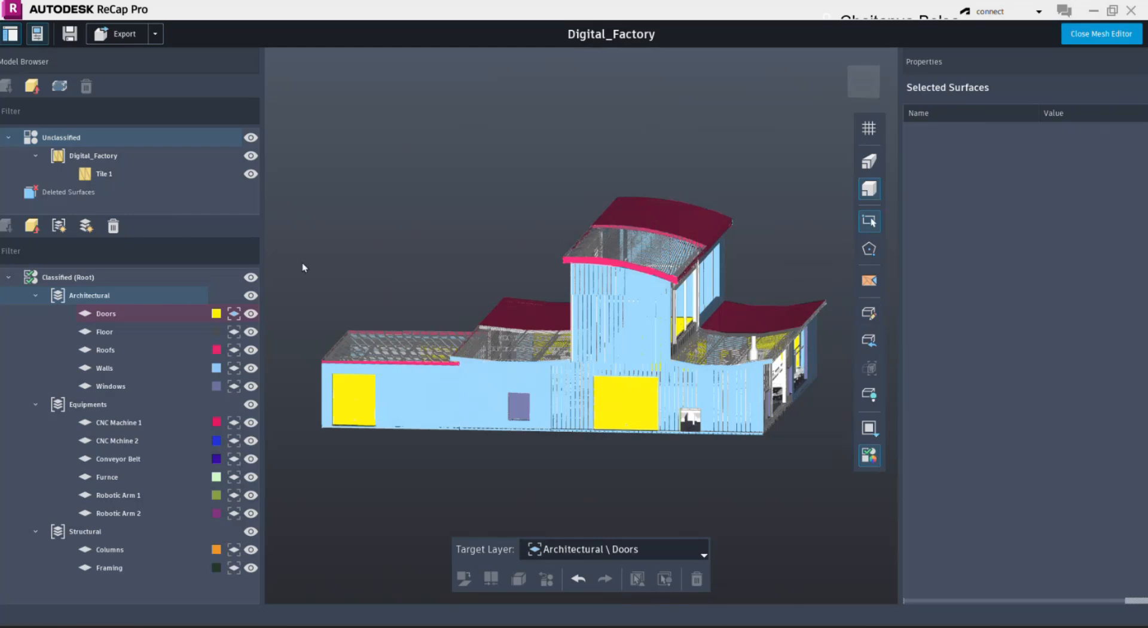
left_click(251, 278)
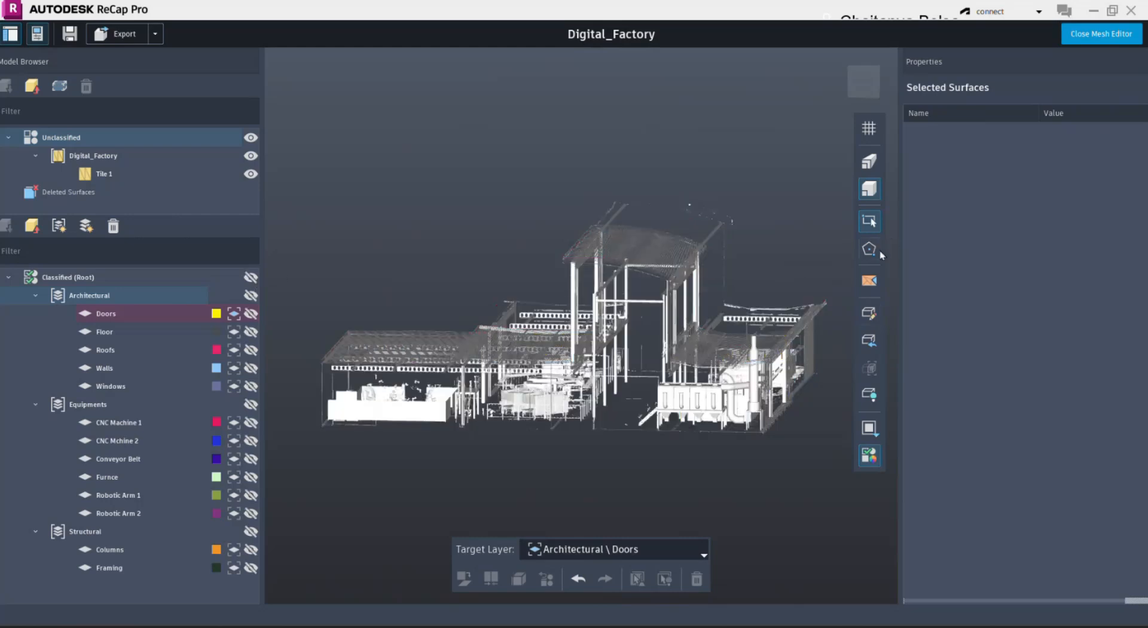
left_click(870, 314)
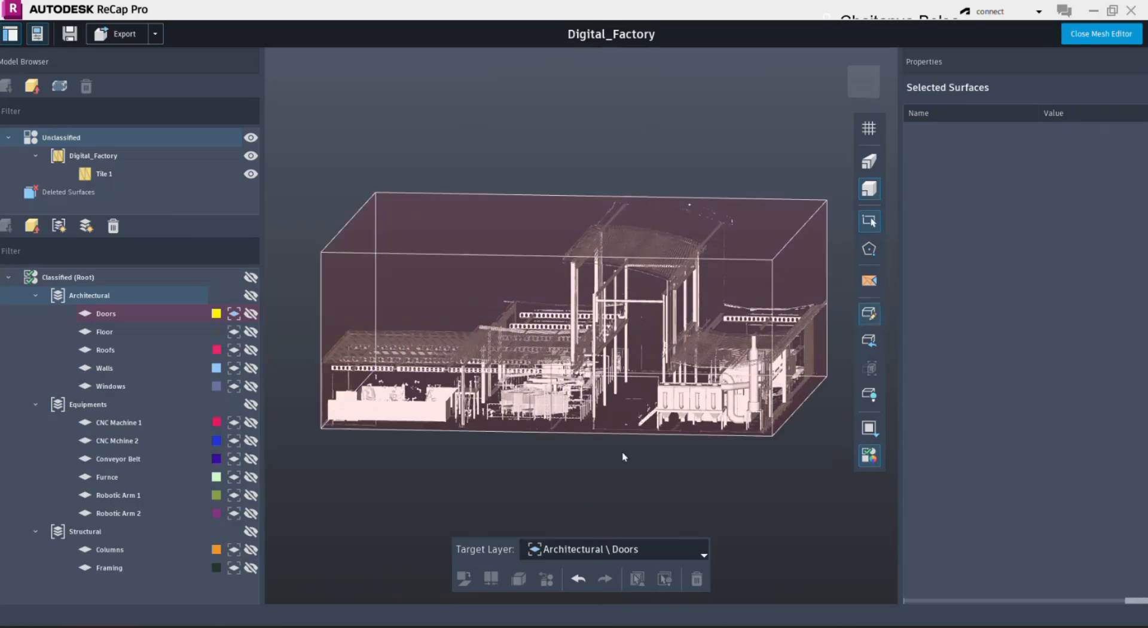
- Lower the limit box's top face to cut off the tall structure and view the interior from above
scroll(619, 458, "up", 3)
middle_click_drag(577, 474, 651, 410, "shift")
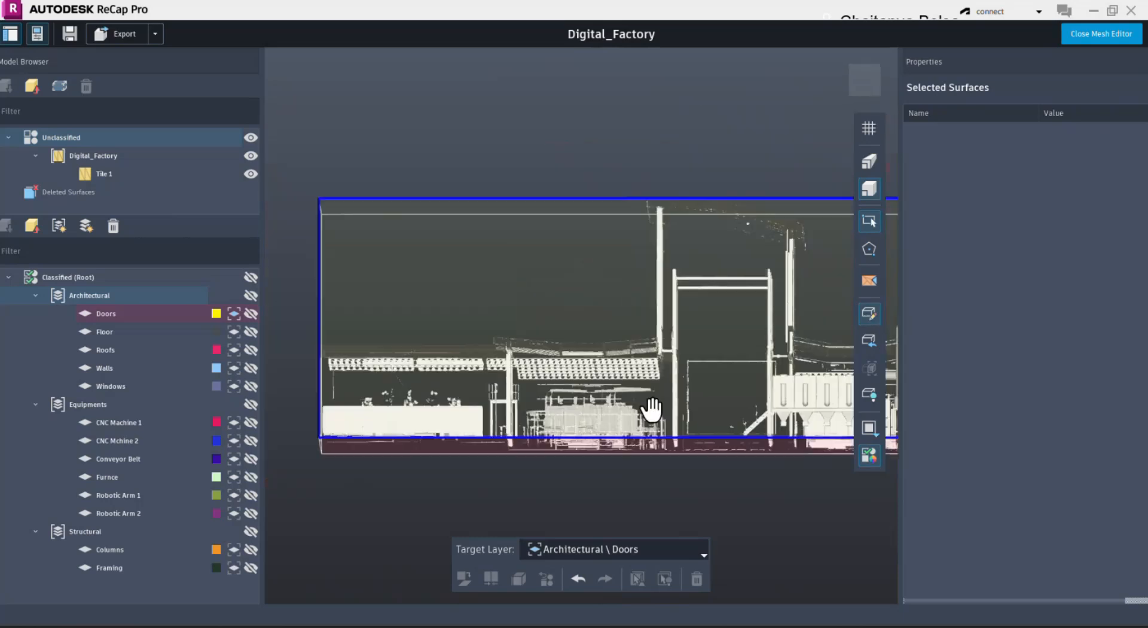
middle_click_drag(559, 355, 551, 351, "shift")
scroll(551, 351, "up", 1)
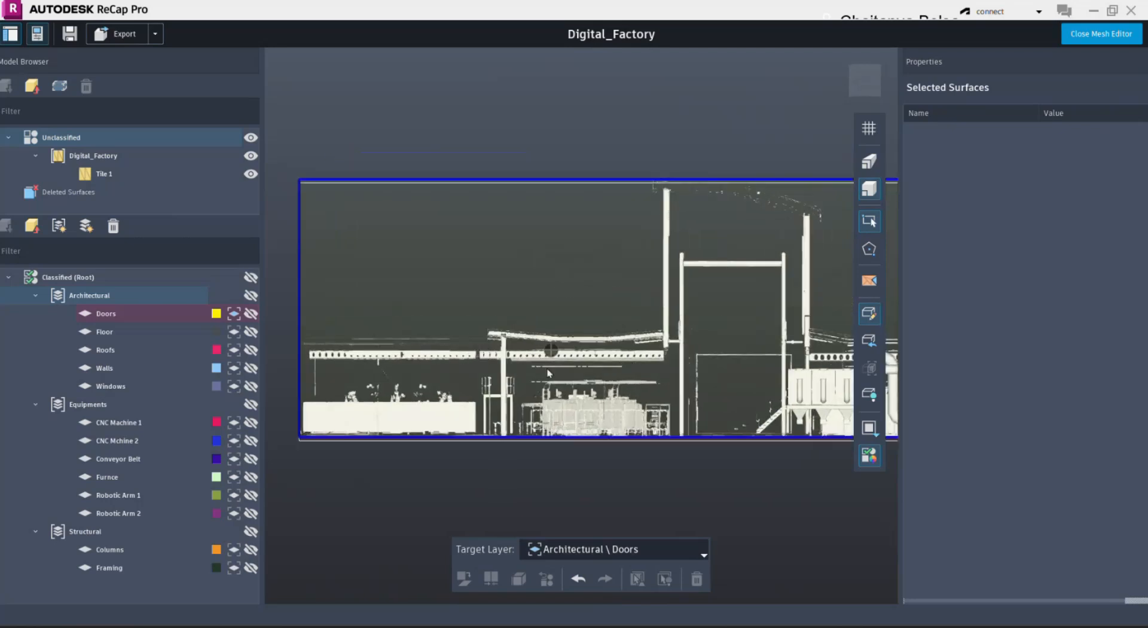
middle_click_drag(735, 474, 609, 422)
scroll(694, 440, "down", 2)
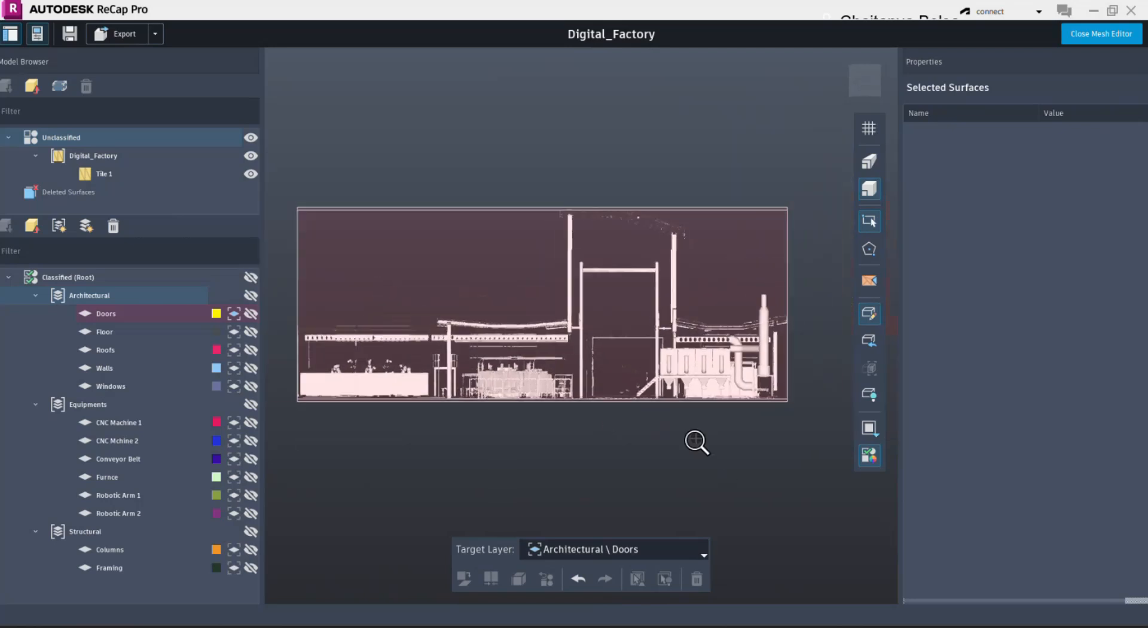
scroll(694, 441, "down", 1)
middle_click_drag(693, 442, 638, 468, "shift")
left_click_drag(683, 186, 672, 257)
middle_click_drag(600, 395, 677, 145, "shift")
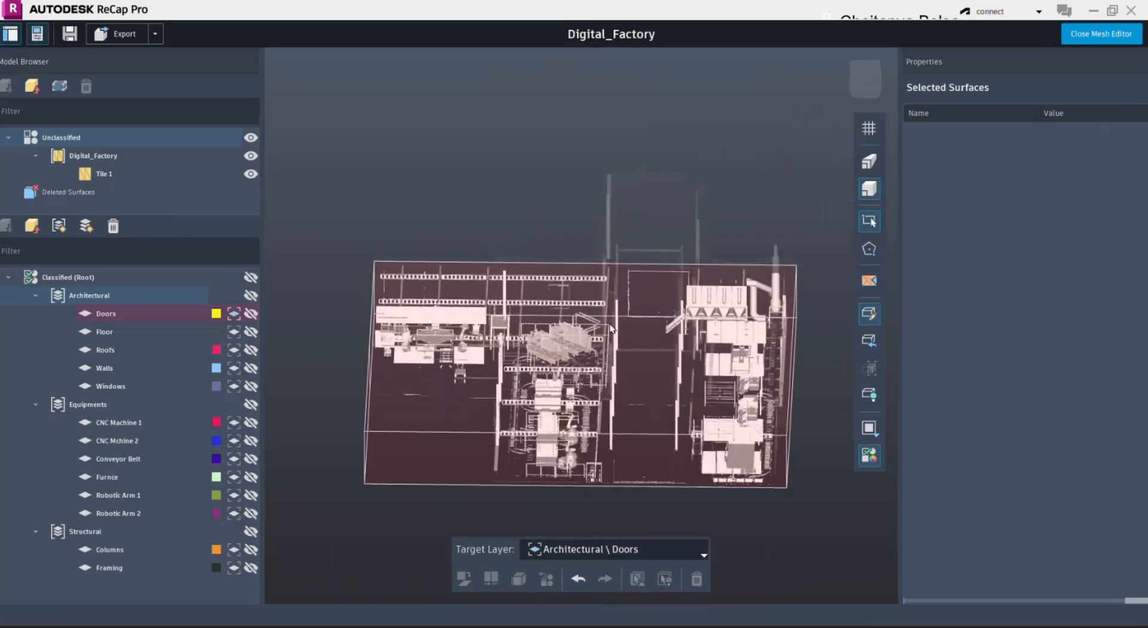
- Raise the limit box's bottom face to isolate the roof framing from the equipment below, and finish limit box editing
left_click_drag(605, 346, 608, 304)
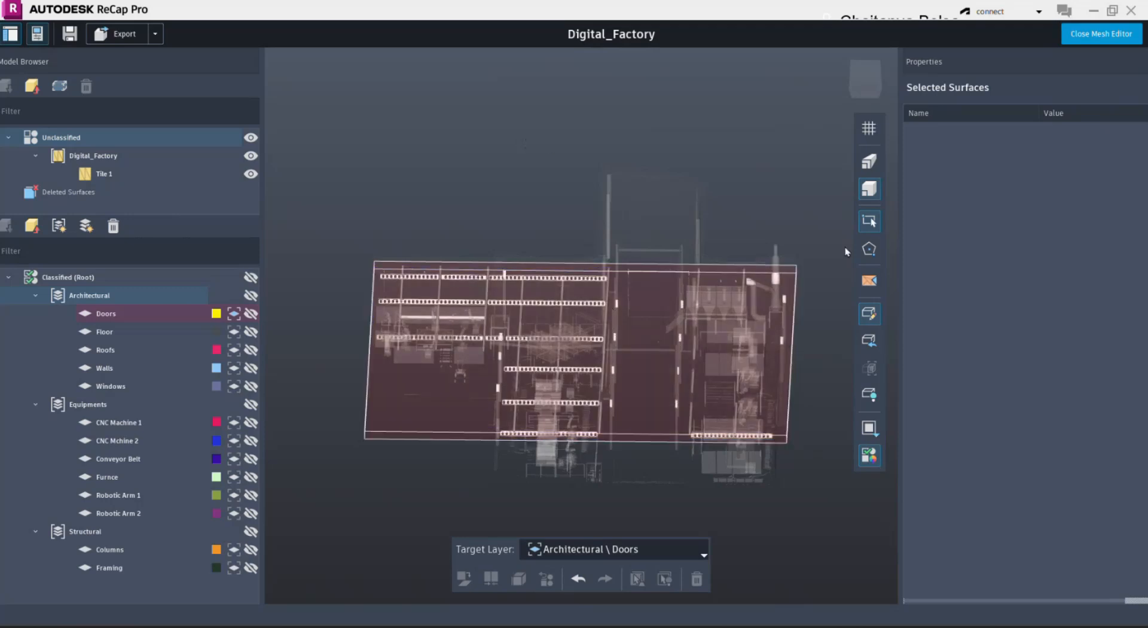
left_click(871, 312)
middle_click_drag(579, 154, 598, 201, "shift")
scroll(536, 304, "down", 4)
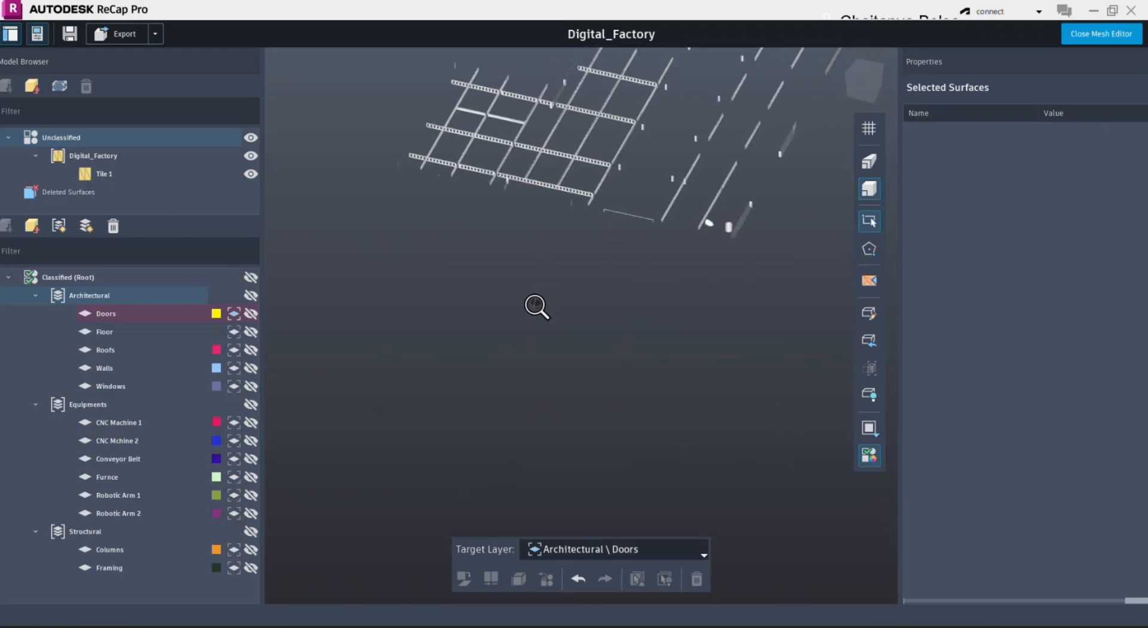
scroll(629, 288, "up", 5)
scroll(648, 289, "down", 1)
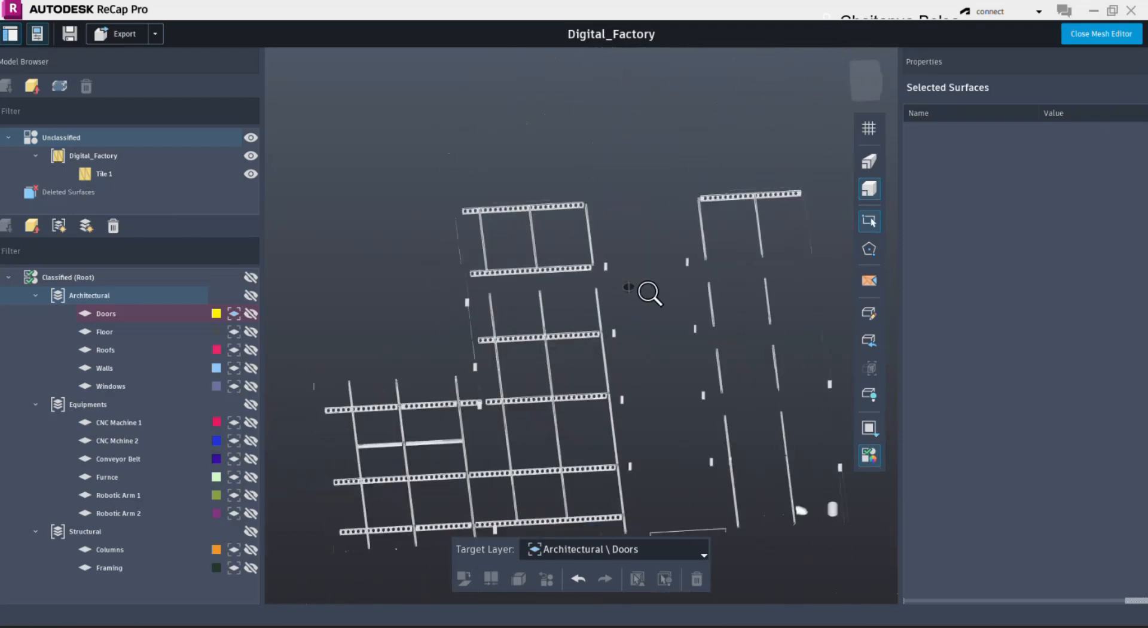
- Show the isolated beams in top view and make Structural \ Framing the target layer
left_click(869, 70)
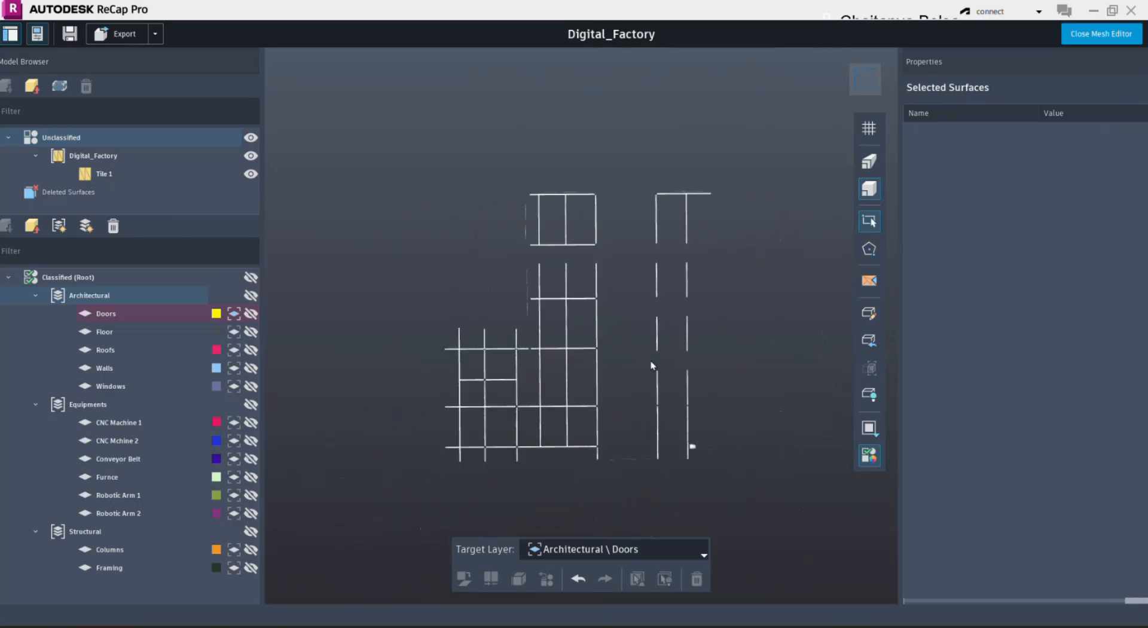
left_click(665, 553)
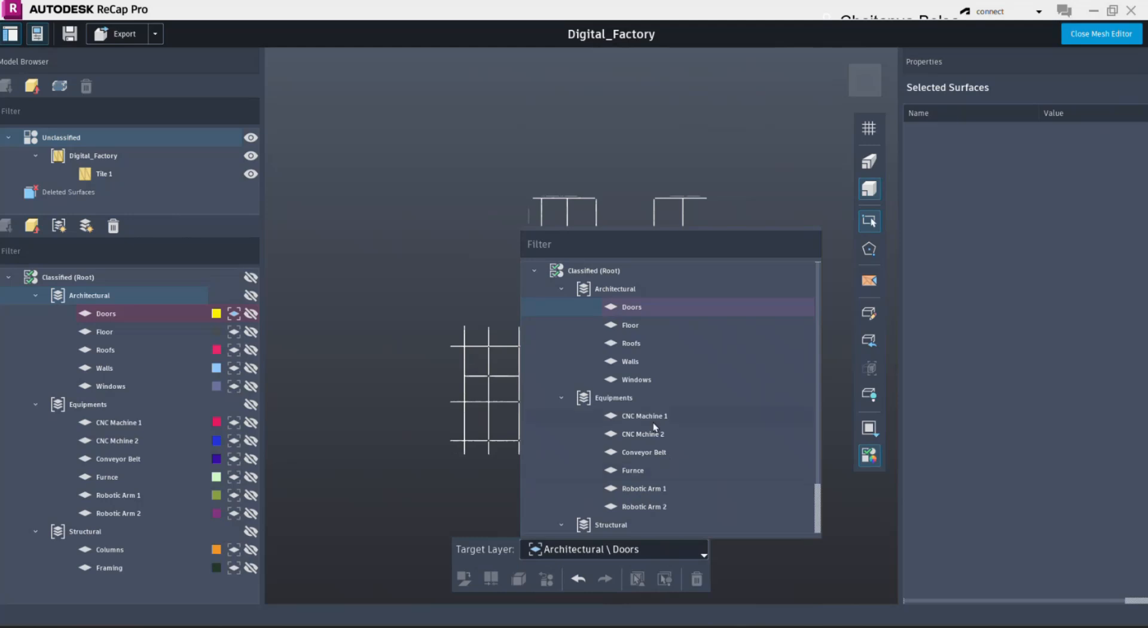
scroll(633, 504, "down", 1)
left_click(638, 506)
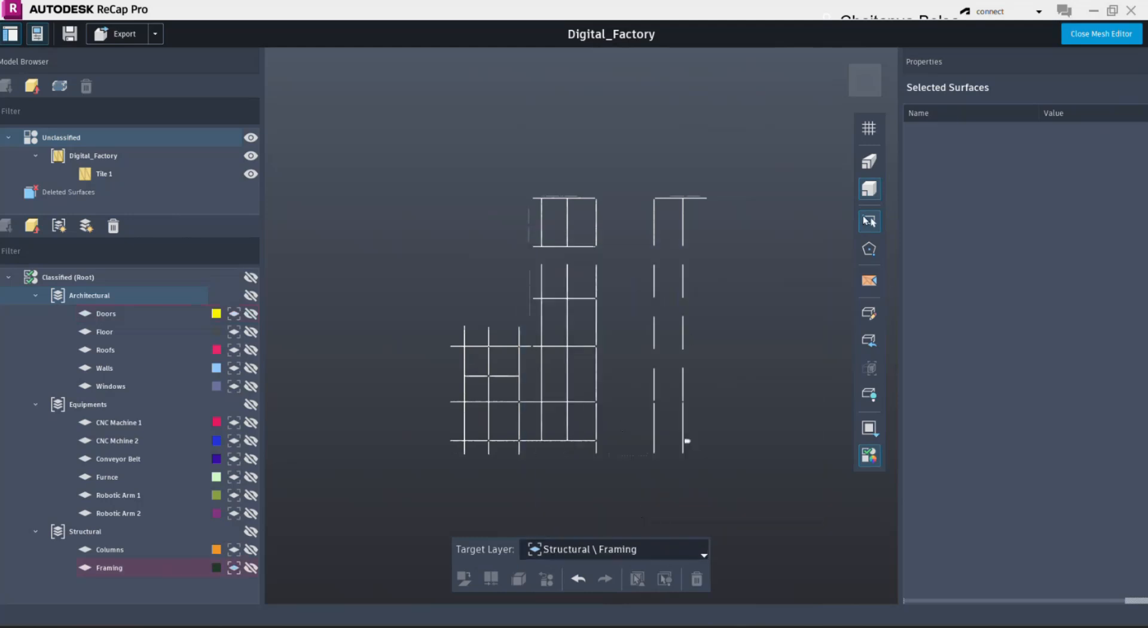
- Window-select the beams of the lower-left grid, the adjoining cross beam and the upper middle bay
left_click_drag(427, 307, 555, 464)
scroll(562, 435, "up", 2)
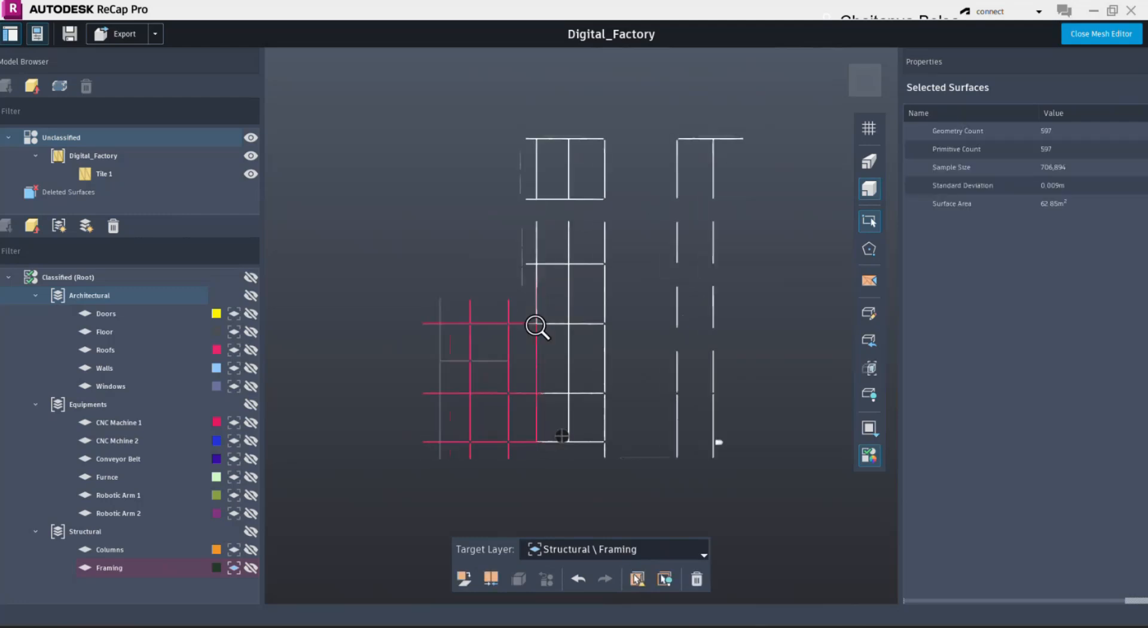
left_click_drag(514, 311, 647, 352)
left_click_drag(518, 126, 623, 209)
scroll(550, 233, "up", 2)
scroll(550, 233, "up", 1)
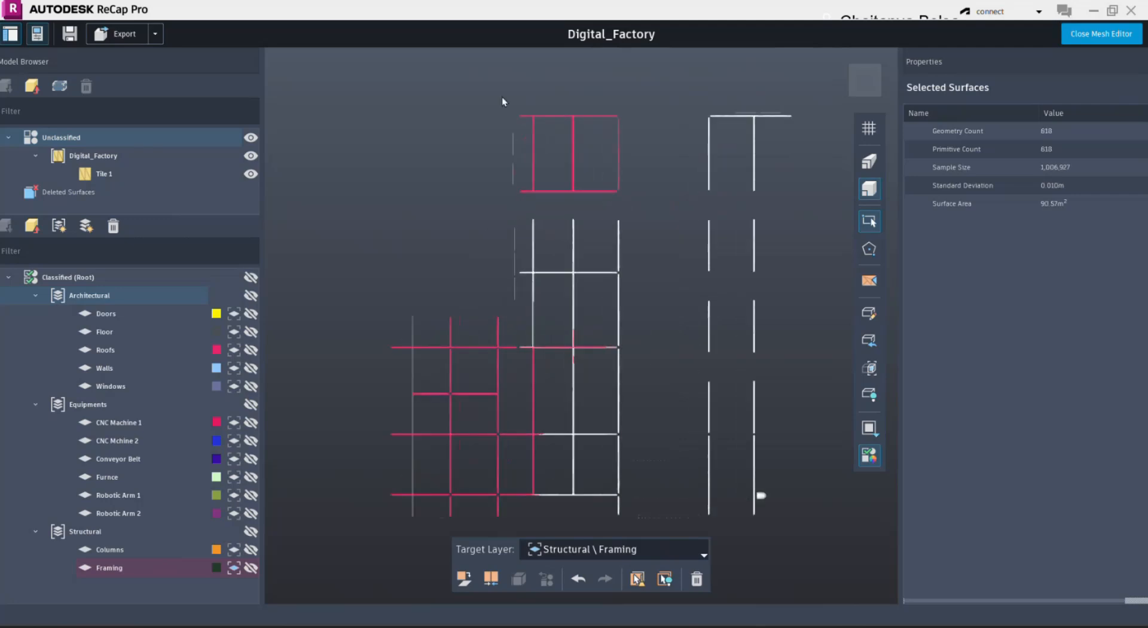
- Extend the selection with windows over the rest of the middle beam grid and the separate beam rows on the right
left_click_drag(520, 110, 602, 115)
left_click_drag(517, 211, 586, 519)
scroll(589, 496, "up", 3)
left_click_drag(497, 123, 652, 477)
scroll(600, 351, "down", 2)
left_click_drag(638, 111, 744, 123)
left_click_drag(629, 200, 698, 502)
- Add the two missed trusses of the middle grid to the selection and classify all selected beams as Framing
middle_click_drag(623, 376, 588, 334, "shift")
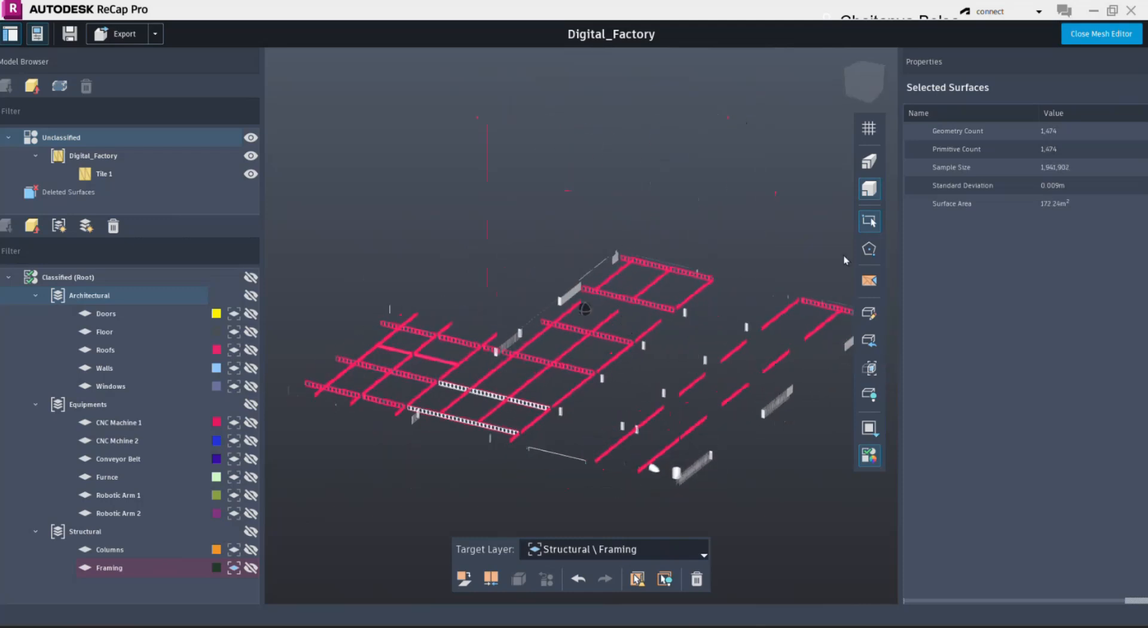
middle_click_drag(557, 388, 637, 316)
scroll(636, 315, "down", 1)
scroll(633, 322, "up", 5)
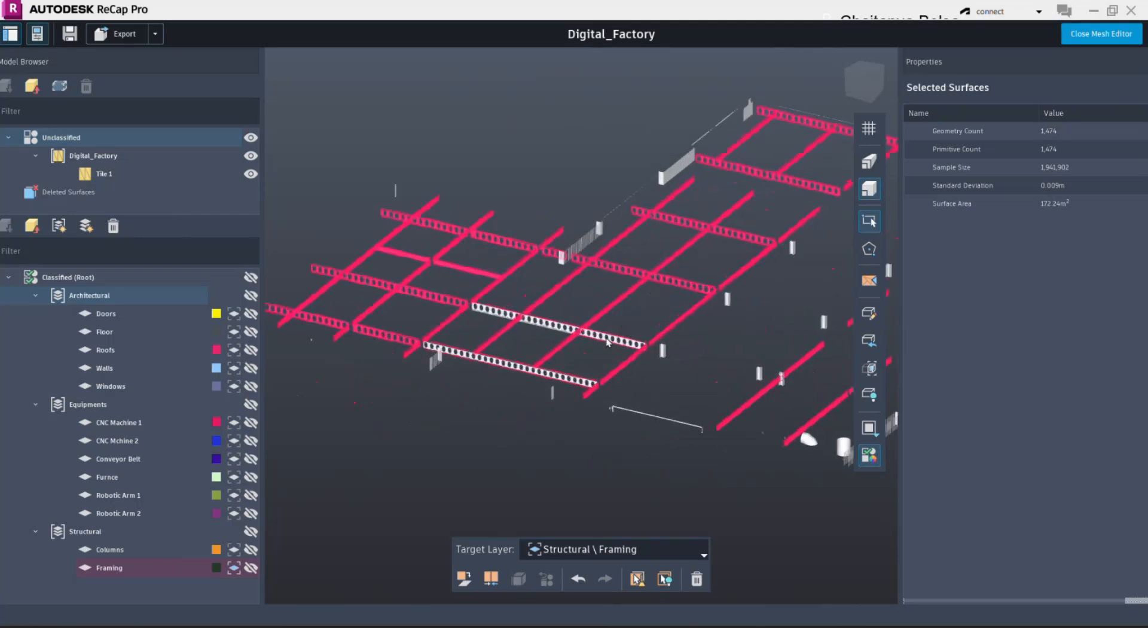
left_click(609, 341)
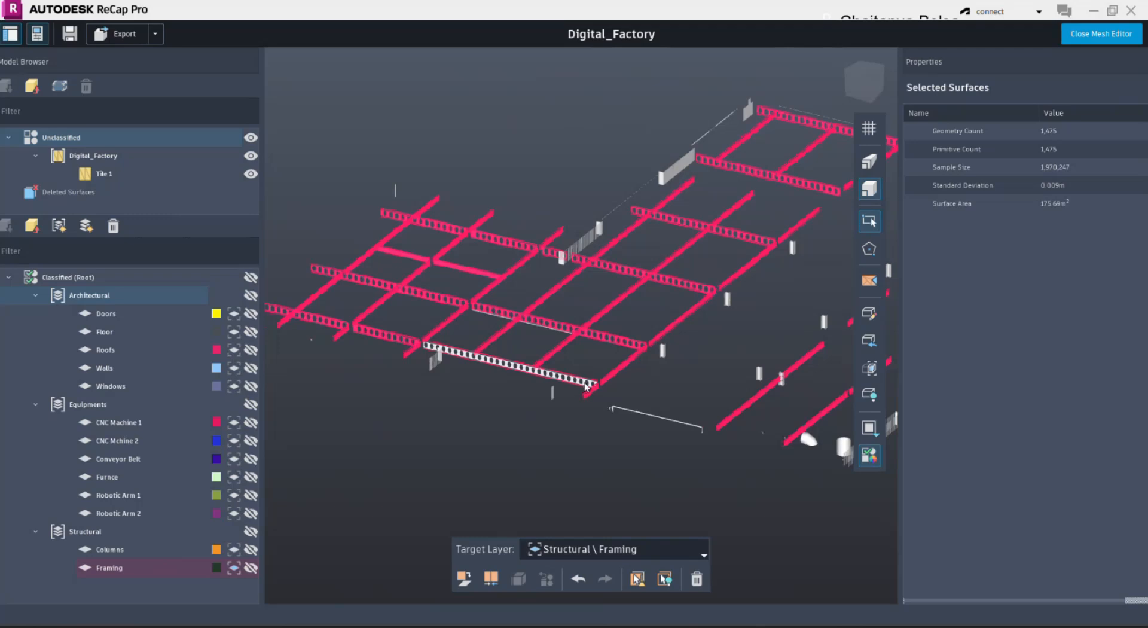
left_click(586, 385)
scroll(464, 318, "down", 2)
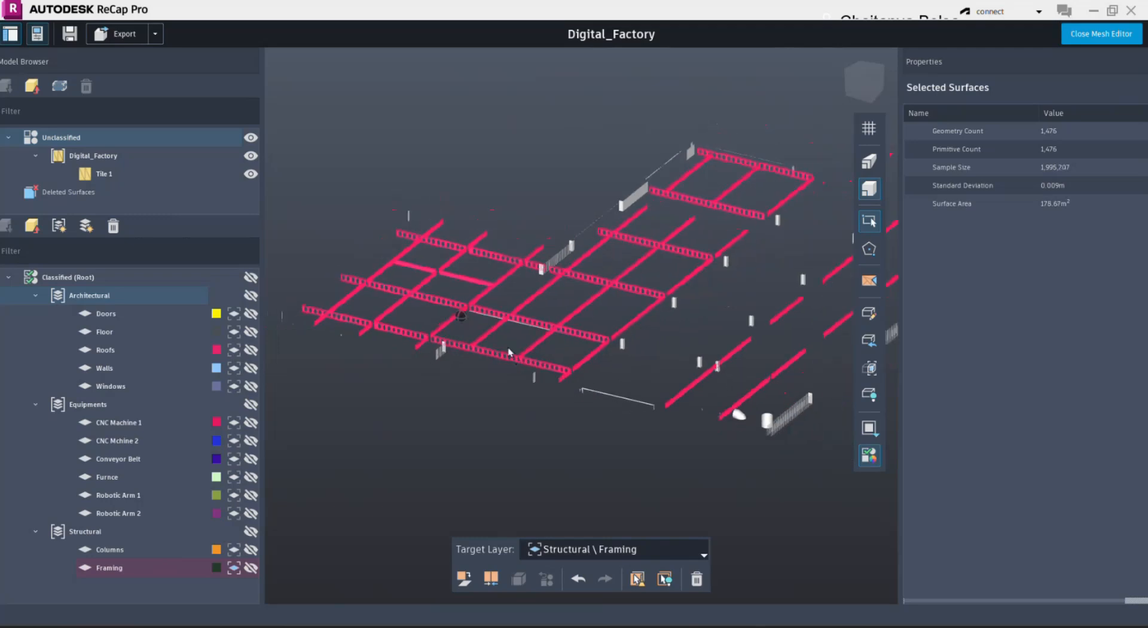
scroll(515, 347, "down", 1)
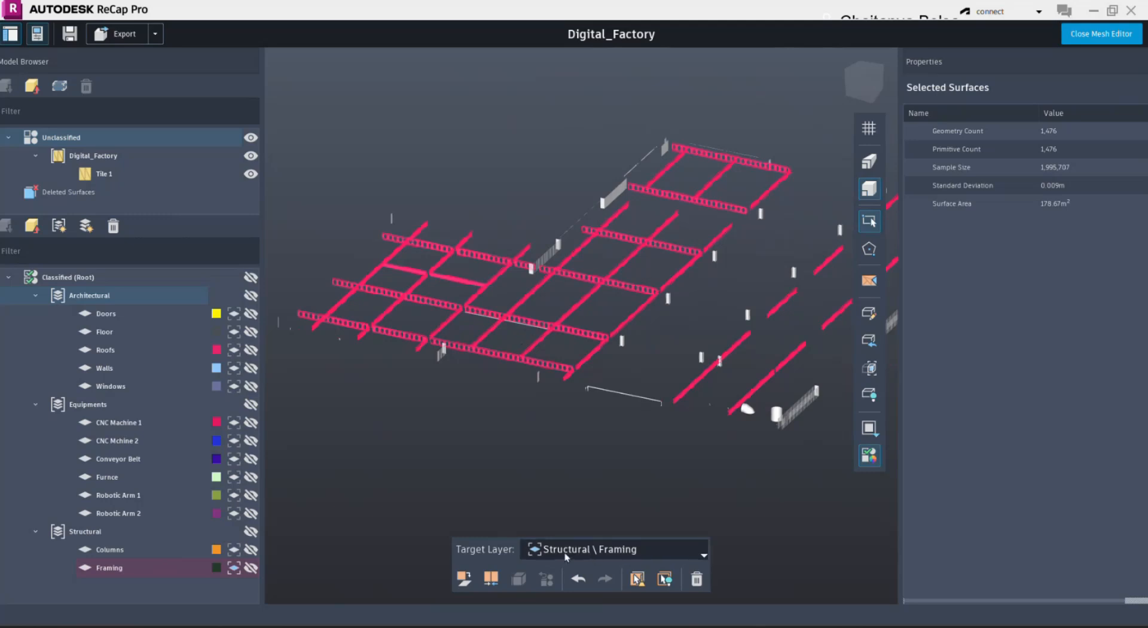
left_click(463, 578)
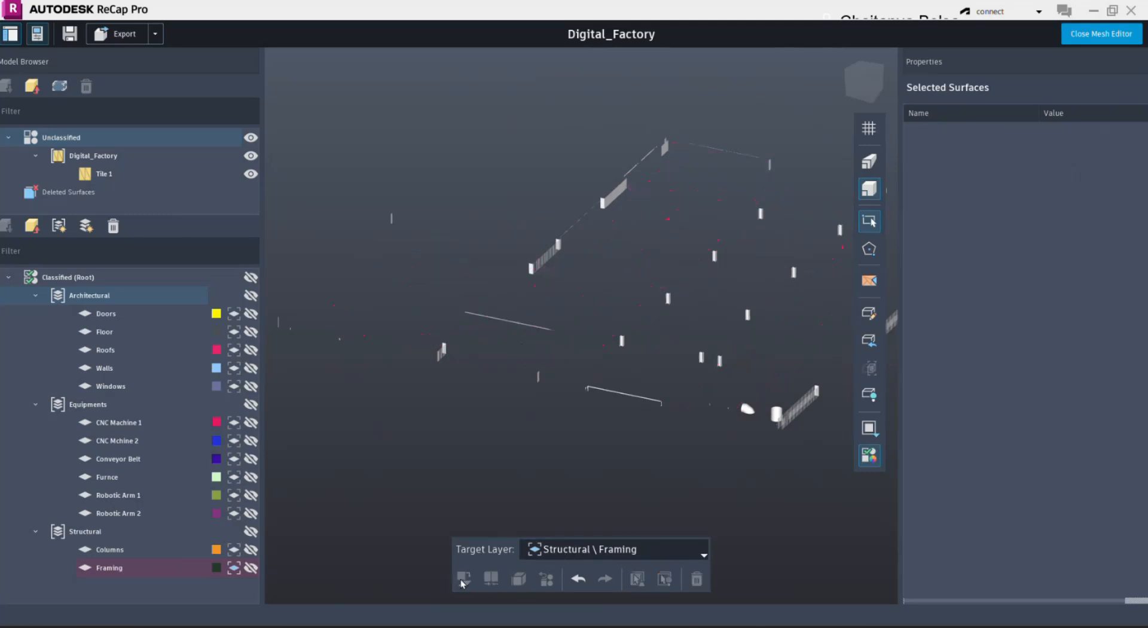
- Make the Framing layer visible and review its classified beams
left_click(251, 567)
middle_click_drag(568, 393, 551, 392)
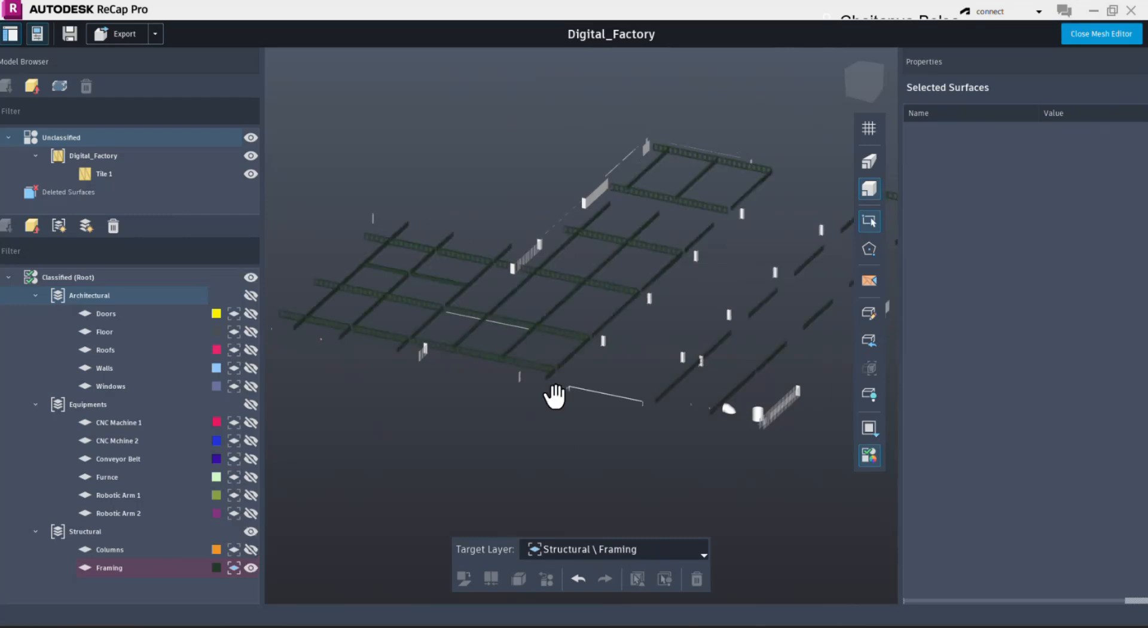
scroll(519, 397, "down", 3)
scroll(513, 387, "up", 3)
middle_click_drag(494, 339, 521, 331)
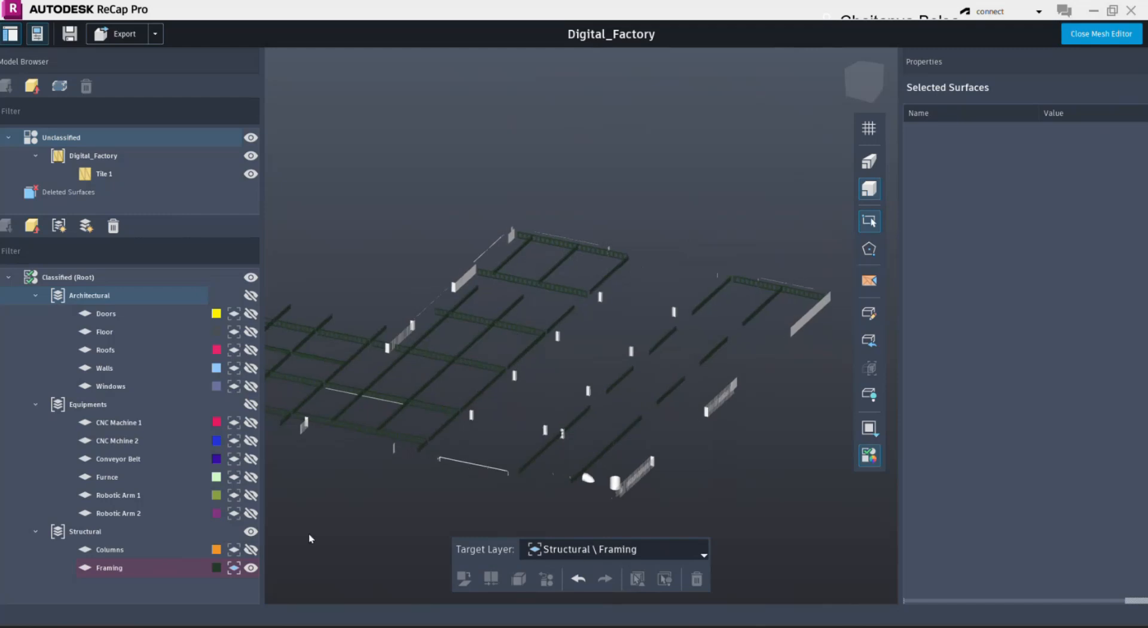
- Show all classified layers and reset the limit box to the full Digital_Factory mesh
left_click(250, 278)
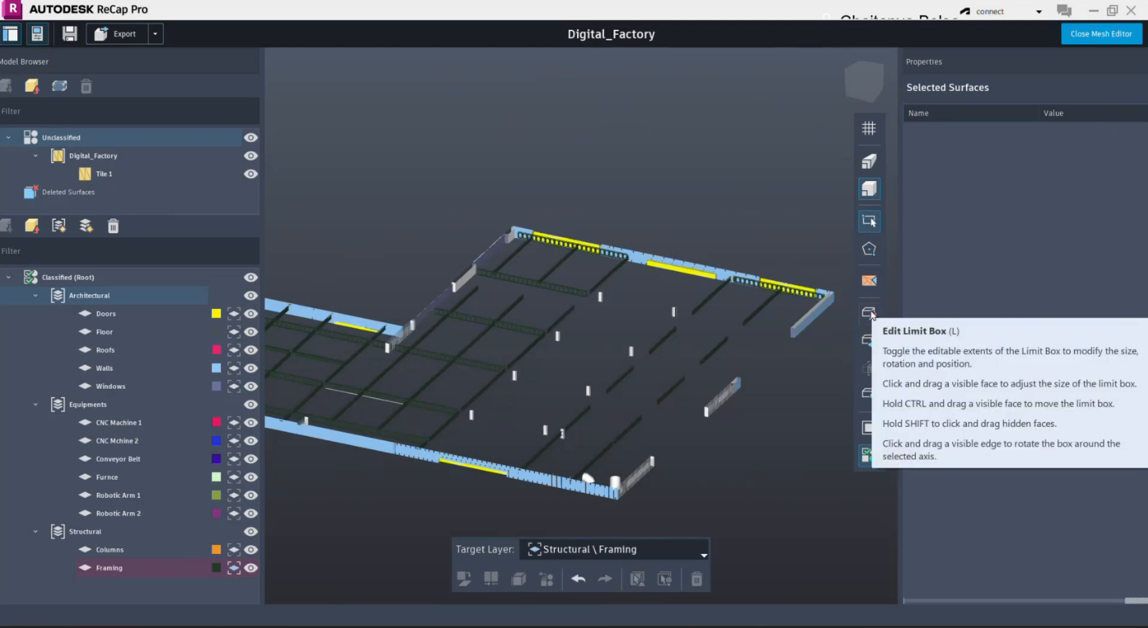
left_click(867, 340)
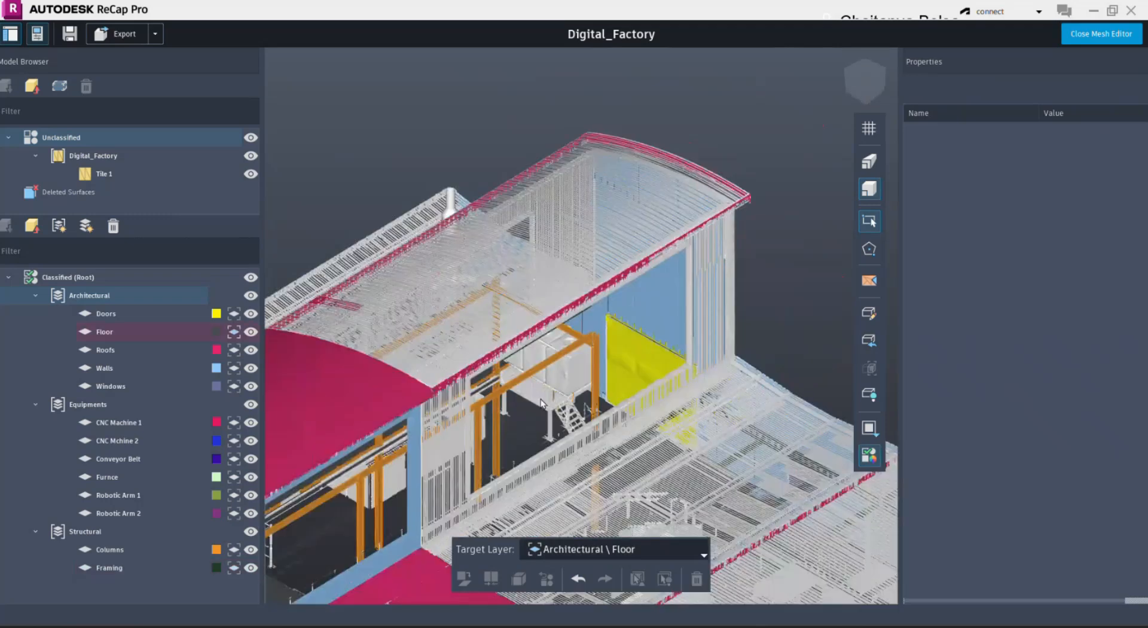
middle_click_drag(541, 400, 530, 404, "shift")
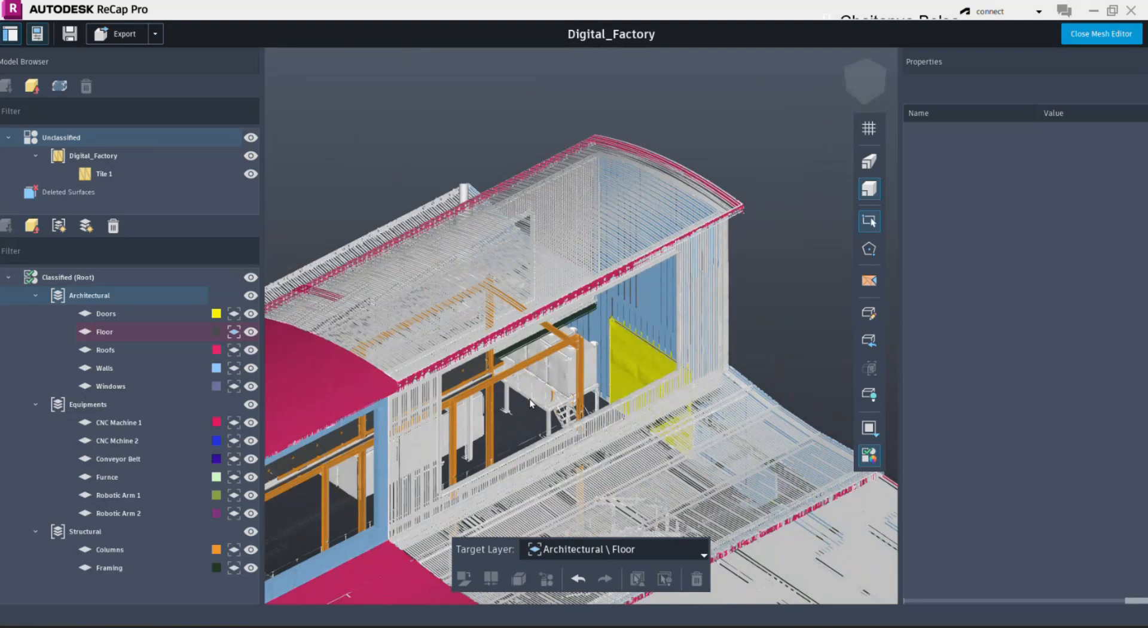
- Select the orange fragments misclassified as columns on the equipment platform and near its stairs, and unclassify them
scroll(544, 404, "up", 5)
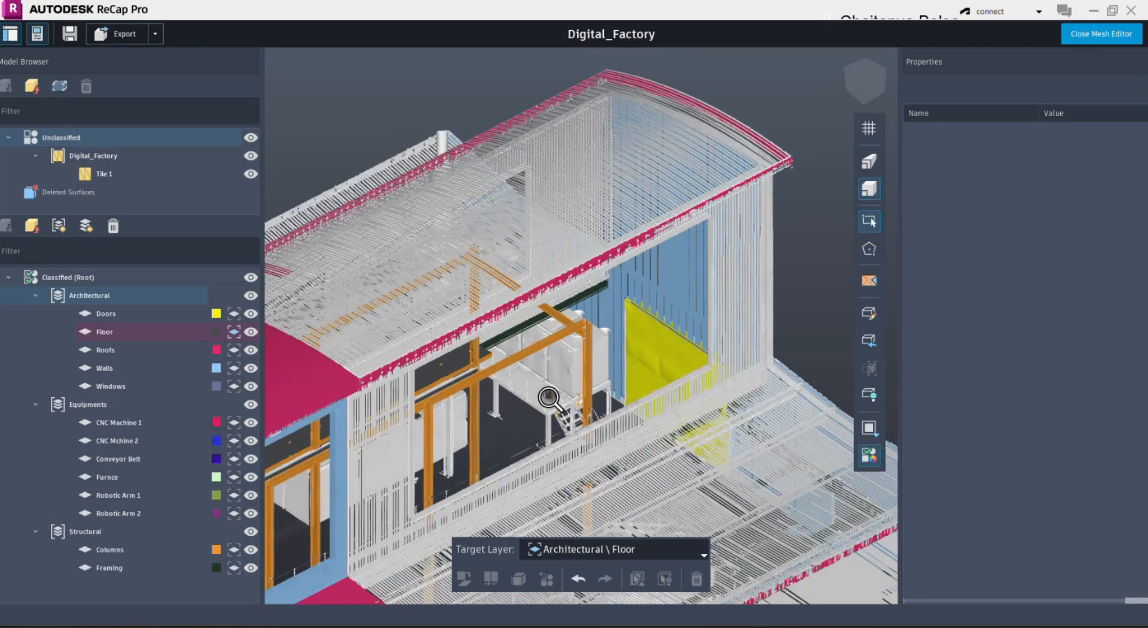
scroll(545, 407, "up", 8)
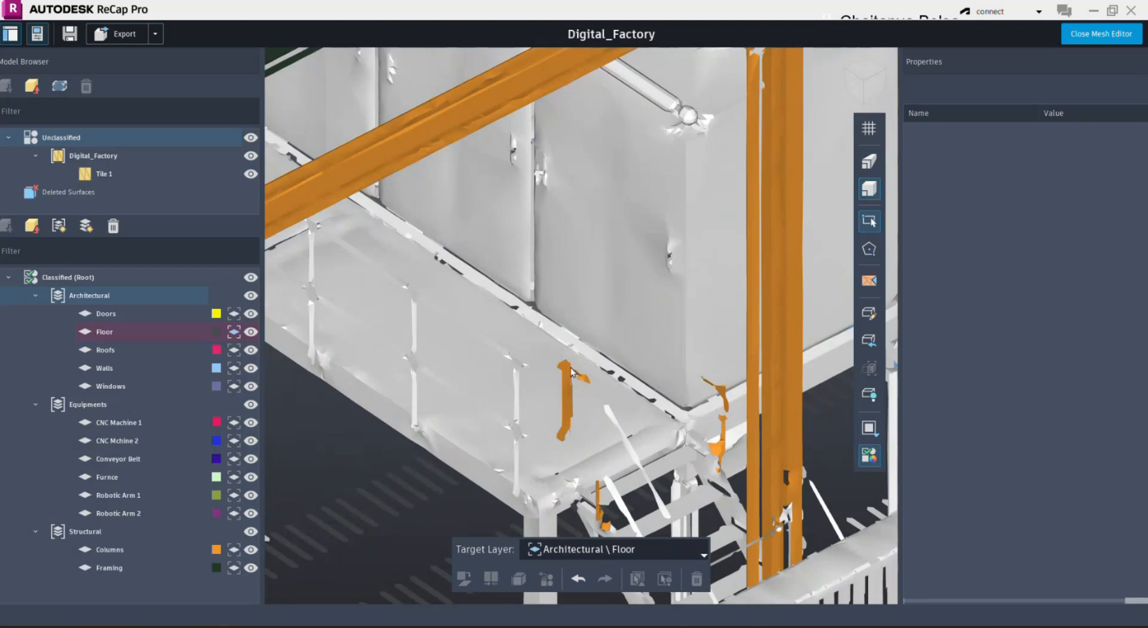
scroll(571, 371, "down", 1)
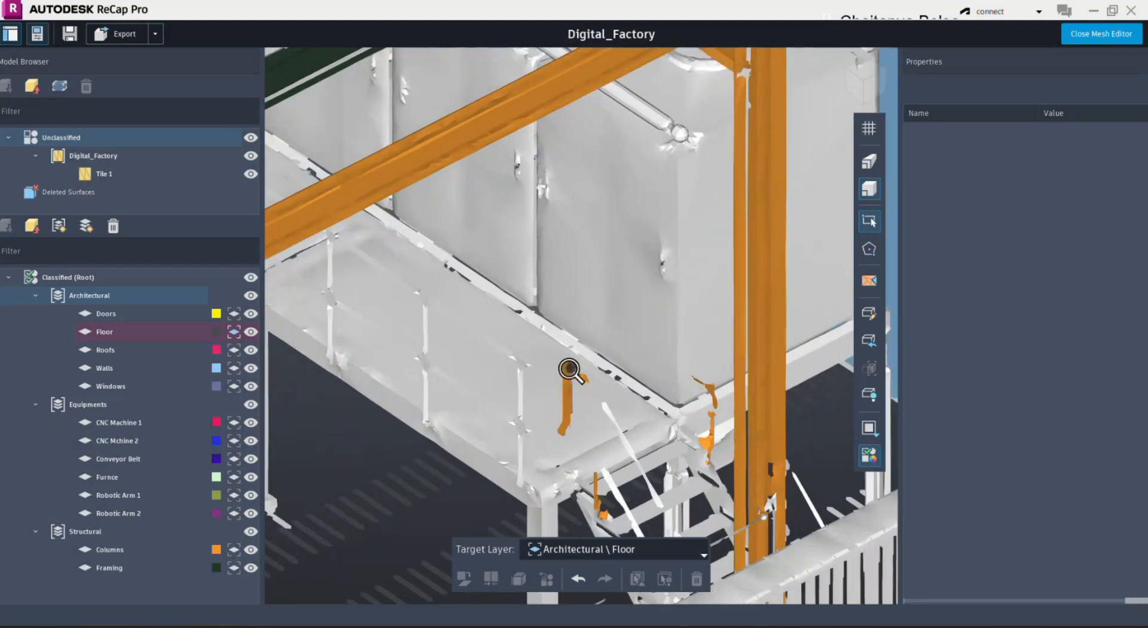
scroll(568, 380, "up", 2)
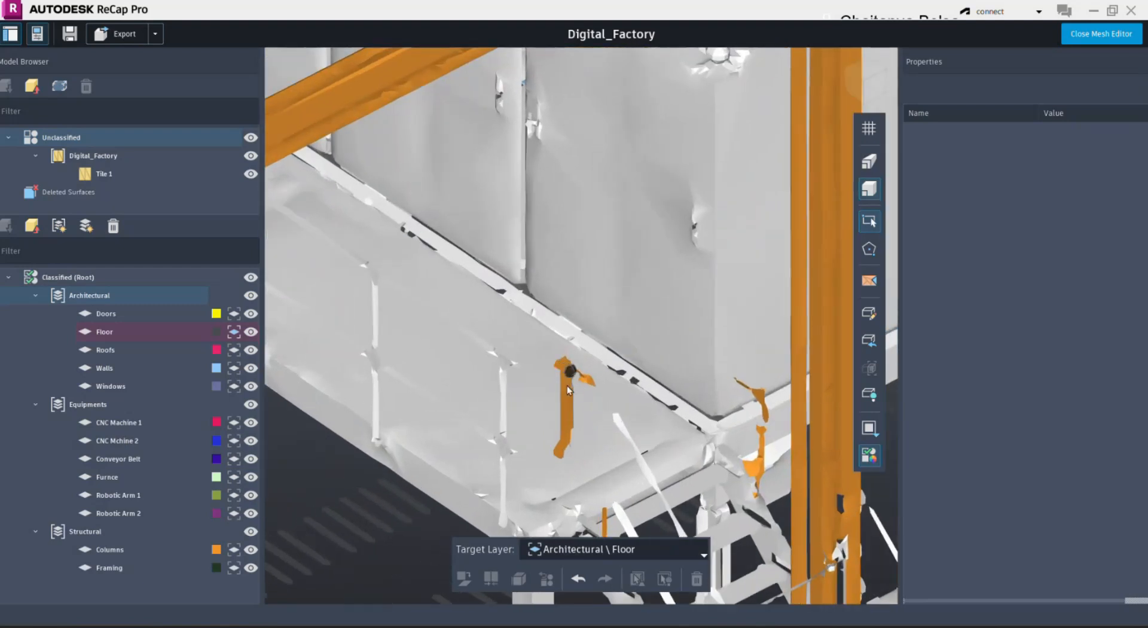
middle_click_drag(564, 401, 568, 388)
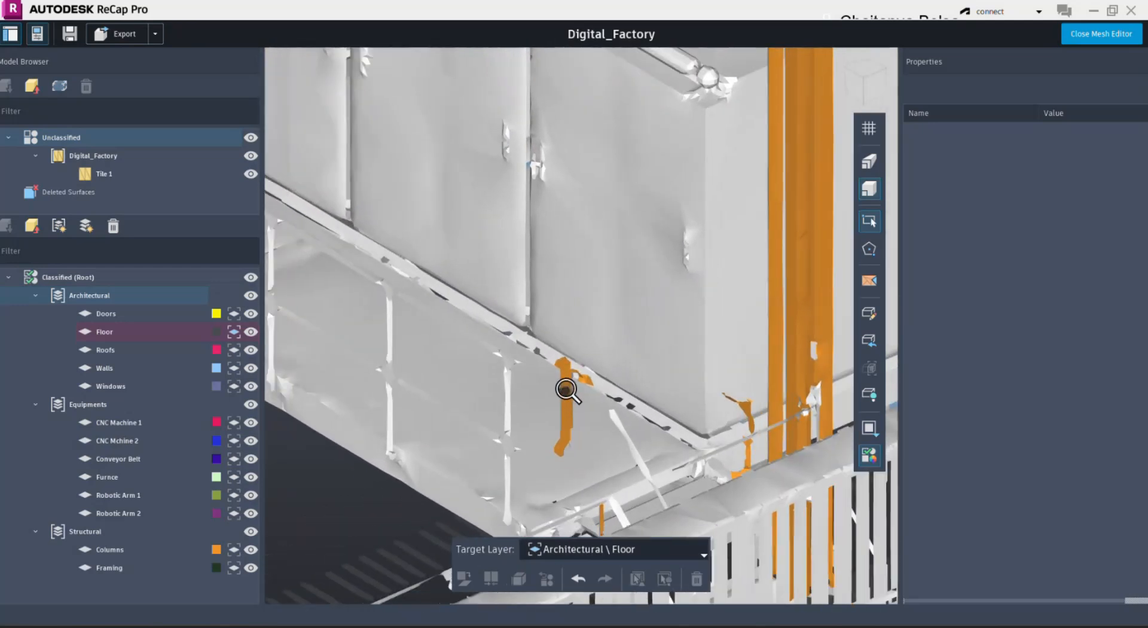
left_click(569, 380)
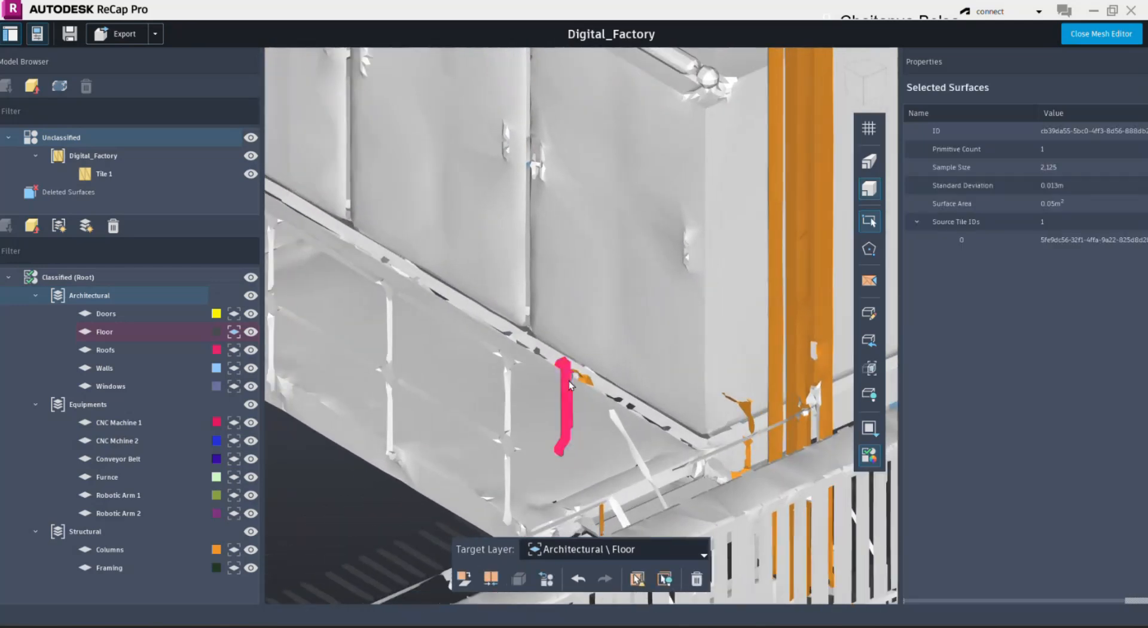
scroll(574, 380, "up", 3)
left_click(834, 414)
left_click(839, 460)
left_click(838, 477)
left_click(836, 500)
left_click(830, 507)
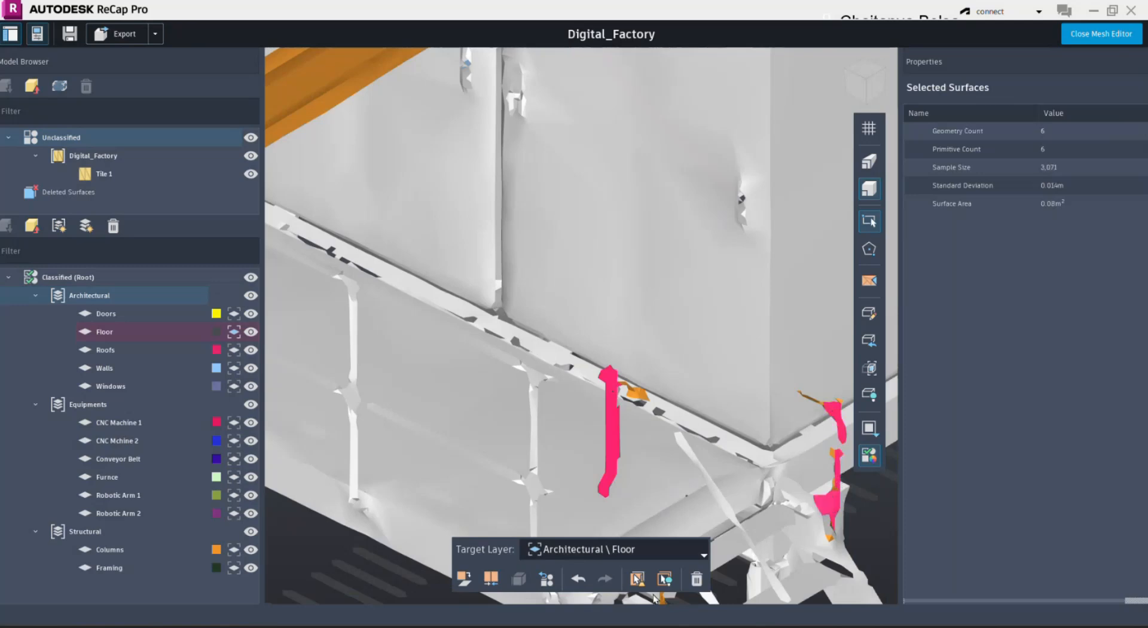
left_click(546, 579)
- Select the small orange fragment beside the platform's rail together with adjacent surfaces and unclassify the selection
left_click(641, 395)
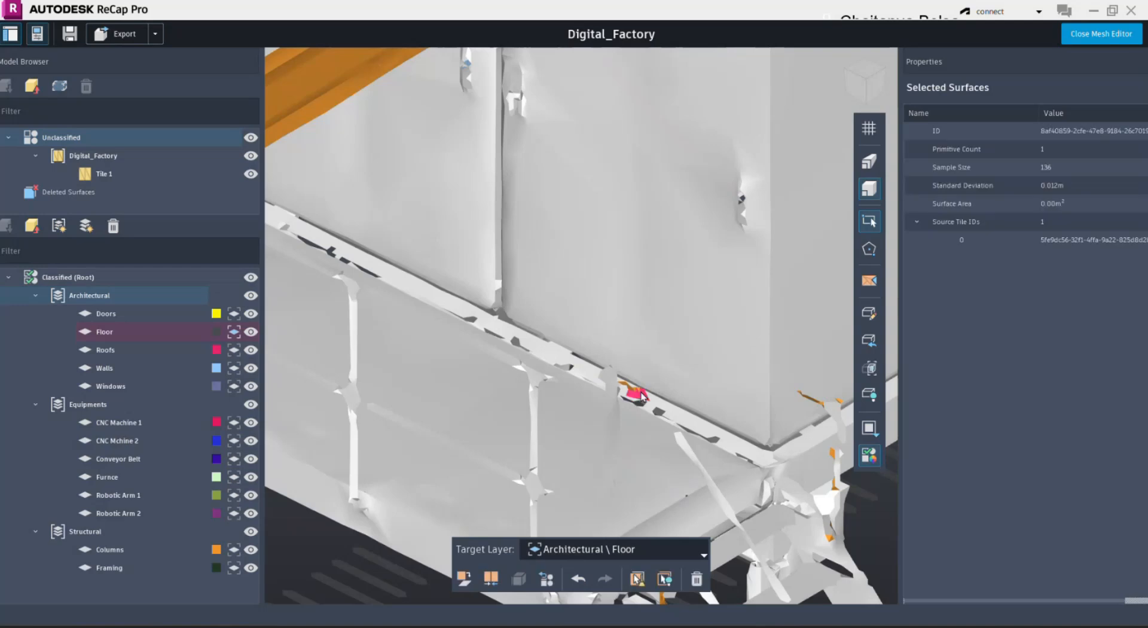
left_click(637, 392)
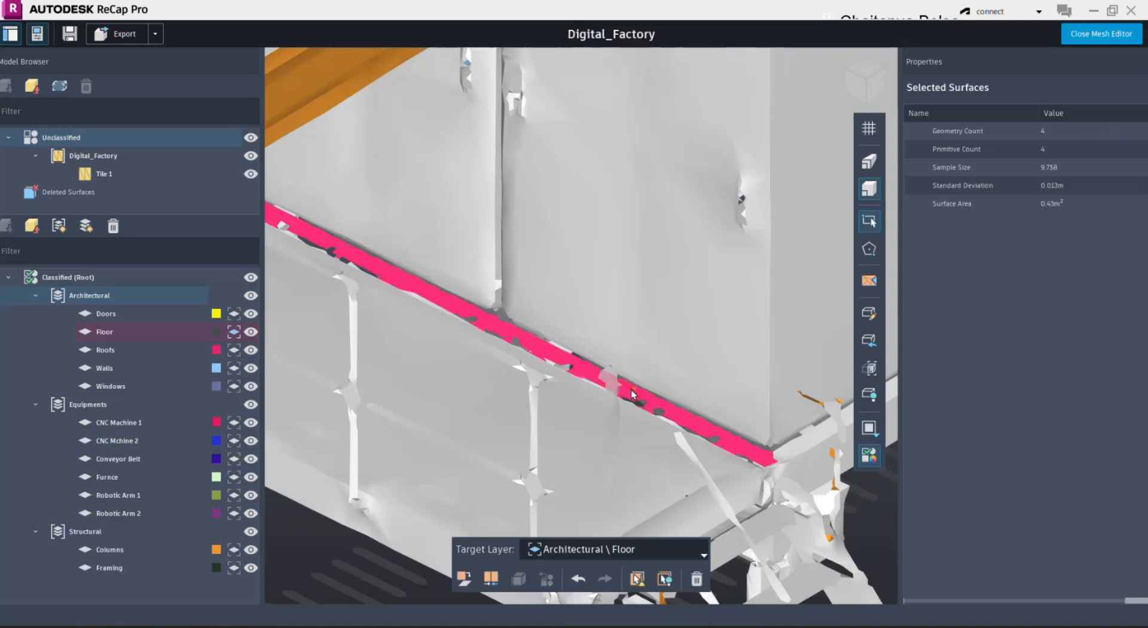
left_click(676, 413)
left_click(546, 579)
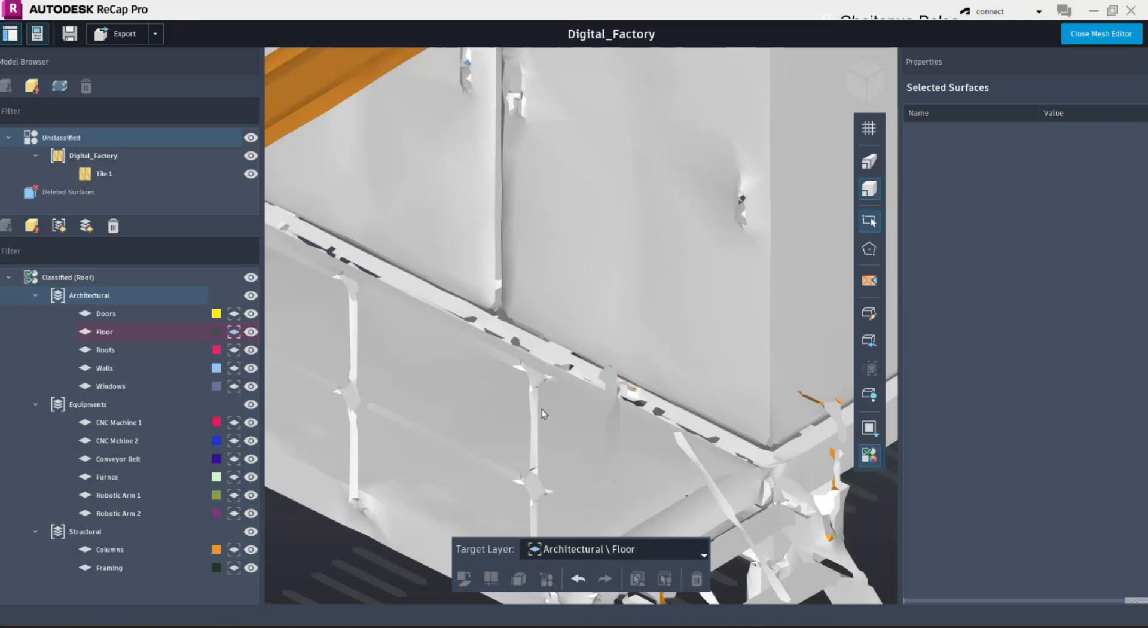
scroll(543, 412, "down", 10)
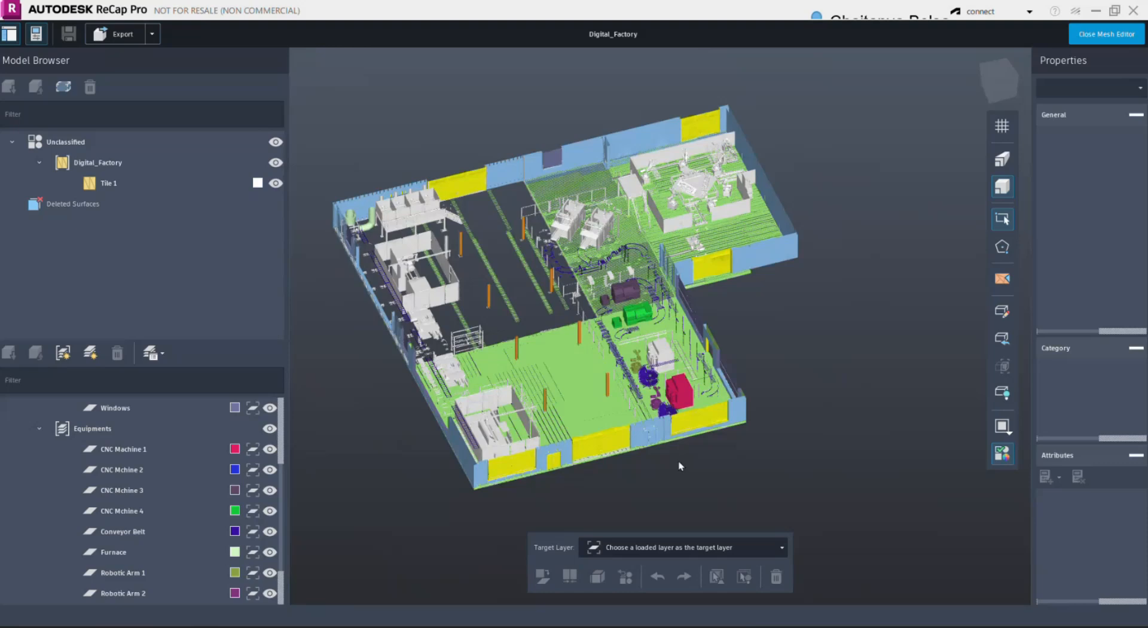
- Inspect the unclassified white machine between the green and red CNC machines by selecting its top, side and front surfaces individually
scroll(658, 349, "up", 5)
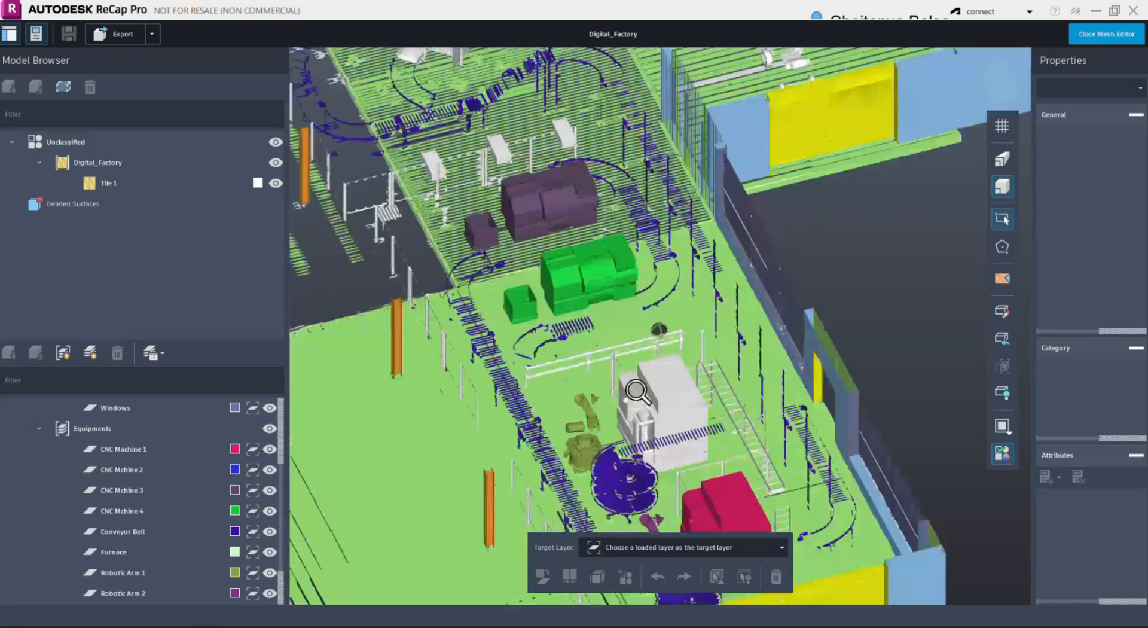
middle_click_drag(637, 391, 740, 398)
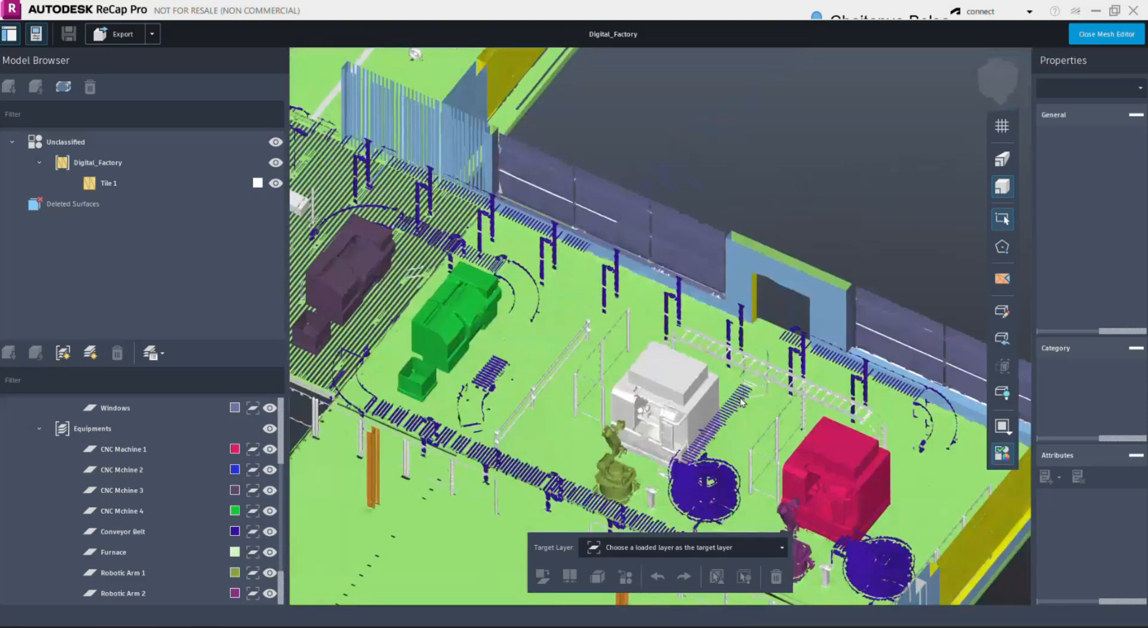
scroll(691, 390, "up", 2)
scroll(661, 360, "up", 1)
left_click(662, 363)
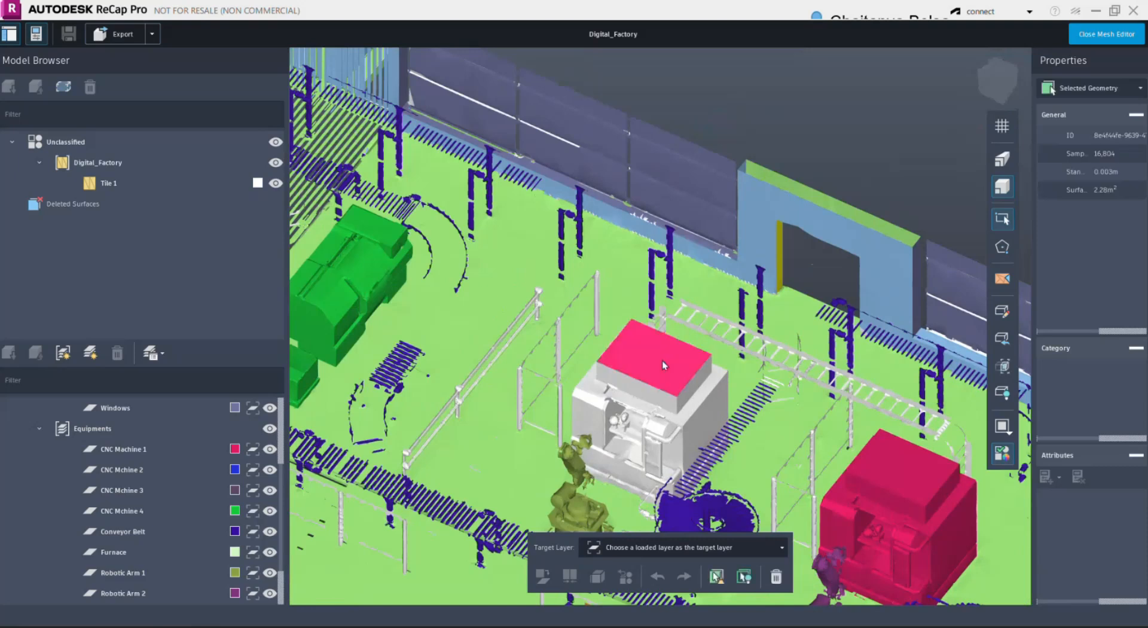
left_click(694, 397)
left_click(699, 411)
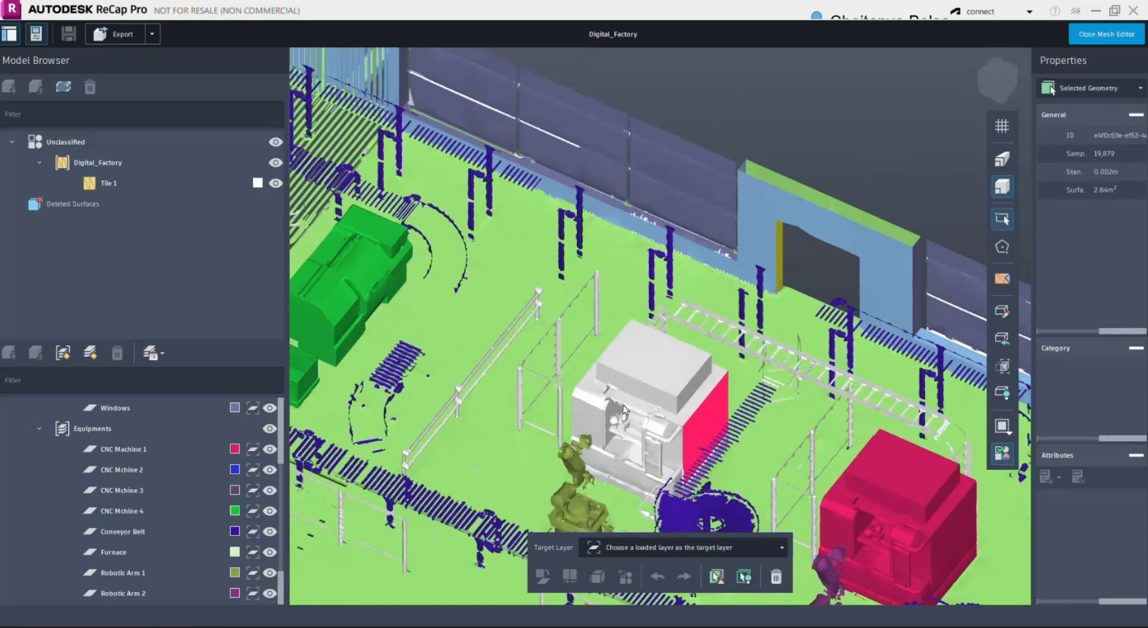
left_click(616, 407)
left_click(583, 406)
left_click(579, 414)
scroll(601, 386, "up", 2)
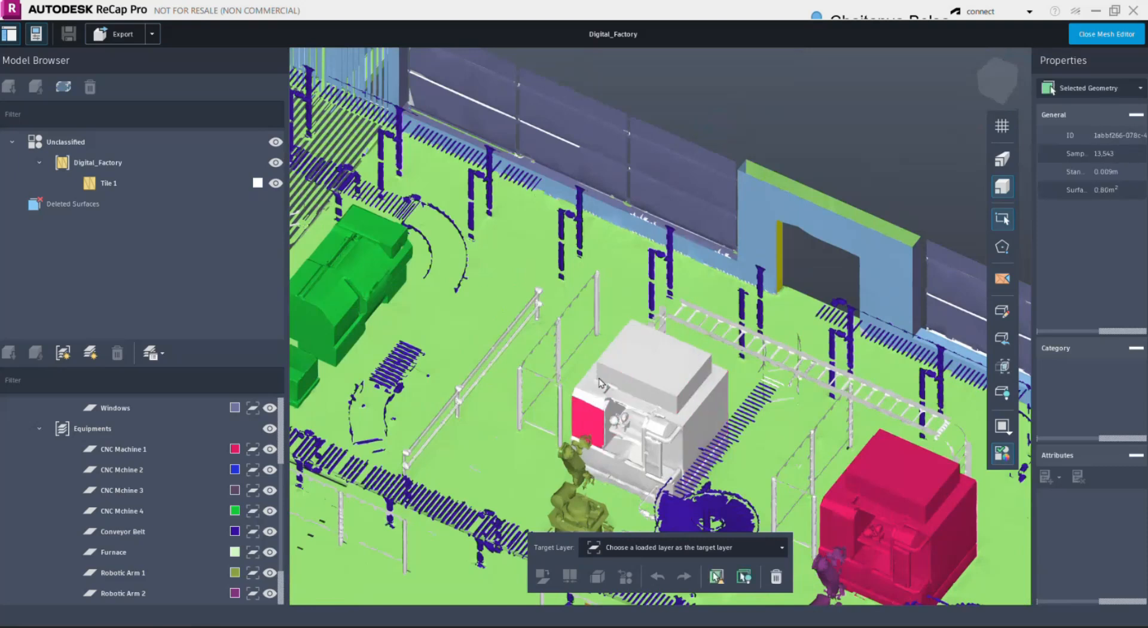
- Hide all classified layers and set Equipments \ CNC Mchine 2 as the target layer
left_click_drag(602, 388, 604, 341)
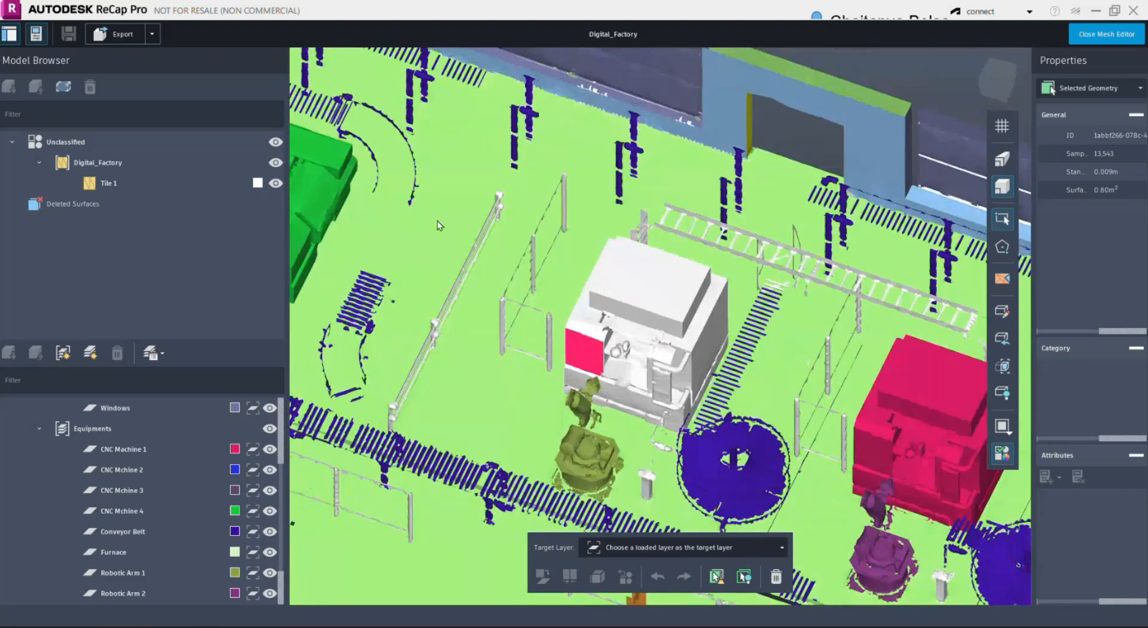
scroll(260, 429, "up", 3)
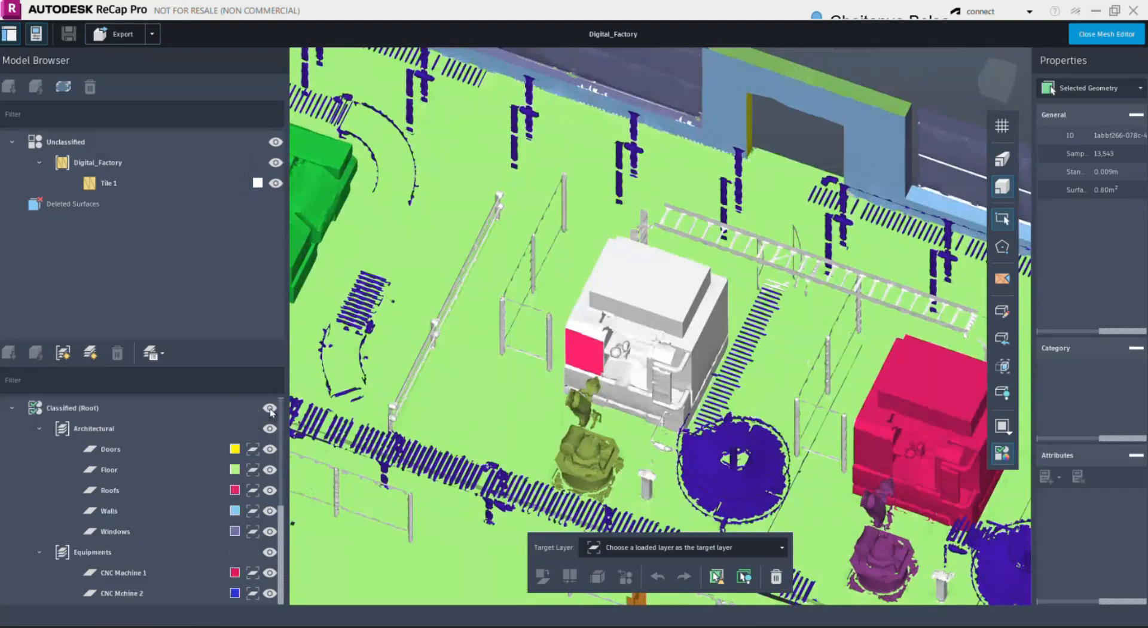
left_click(270, 408)
left_click(751, 547)
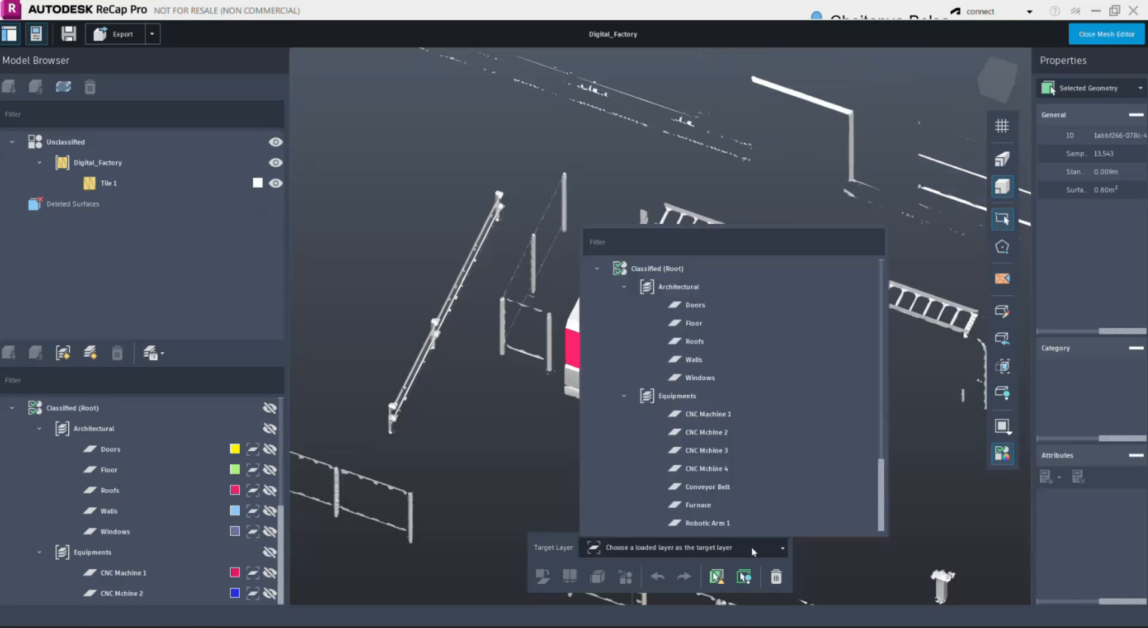
left_click(726, 436)
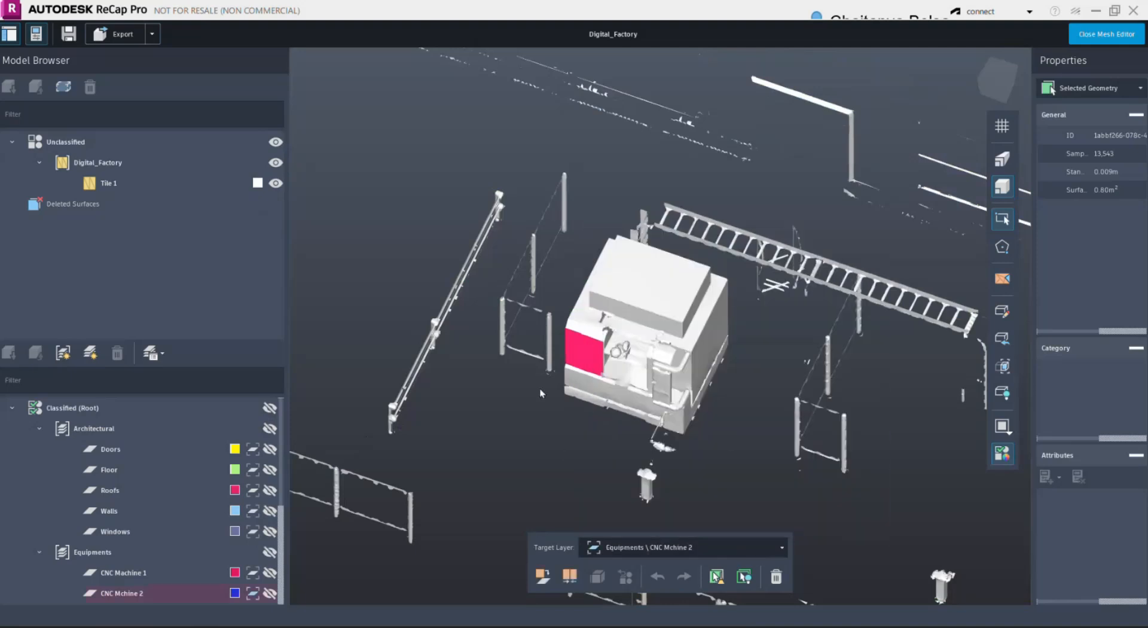
- Select all surfaces of the unclassified white machine from a top view, then merge and classify them into the CNC Mchine 2 layer
right_click_drag(561, 335, 590, 406)
middle_click_drag(590, 376, 588, 441)
right_click_drag(541, 349, 564, 334)
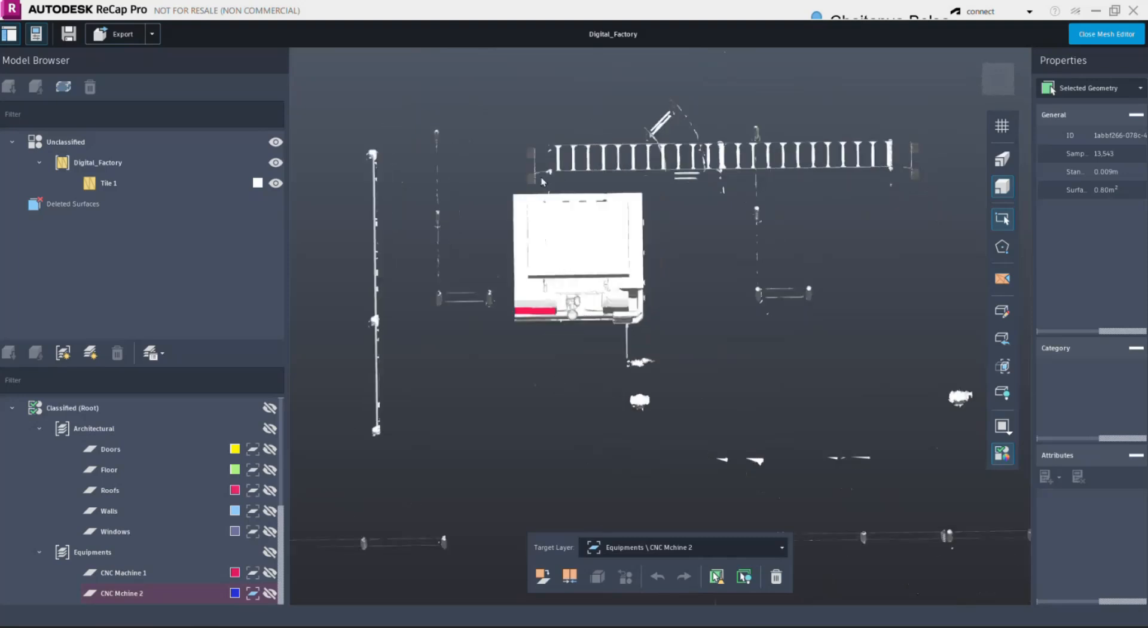
middle_click_drag(556, 212, 552, 222)
scroll(555, 235, "up", 1)
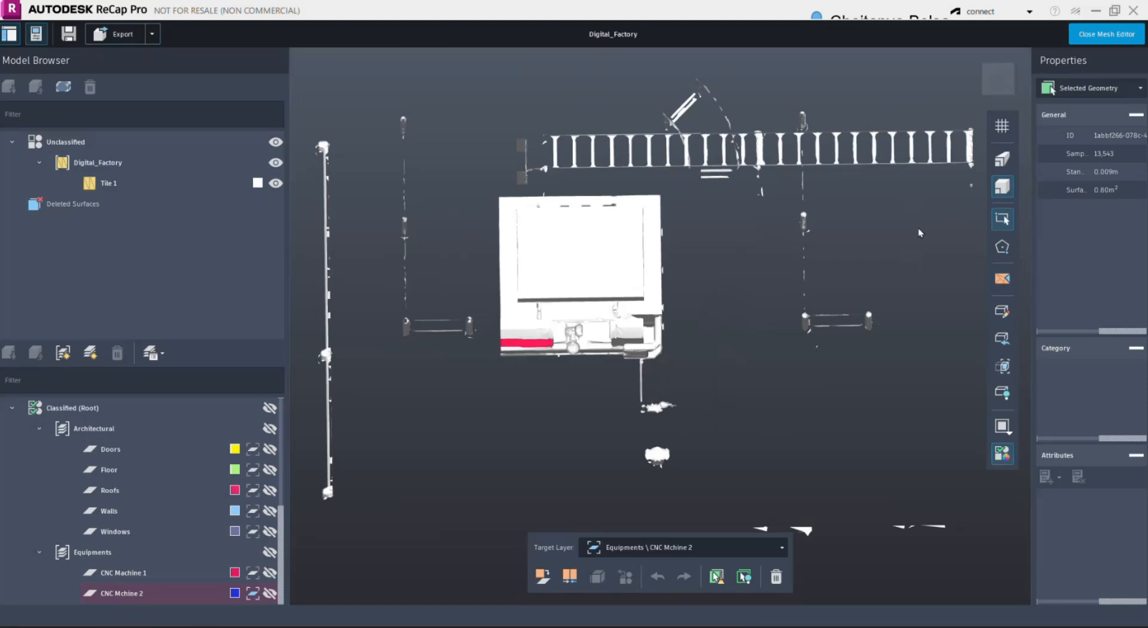
mouse_move(471, 186)
left_mouse_down()
mouse_move(577, 260)
mouse_move(694, 389)
mouse_move(686, 379)
left_mouse_up()
middle_click_drag(682, 372, 562, 288, "shift")
middle_click_drag(660, 415, 625, 362)
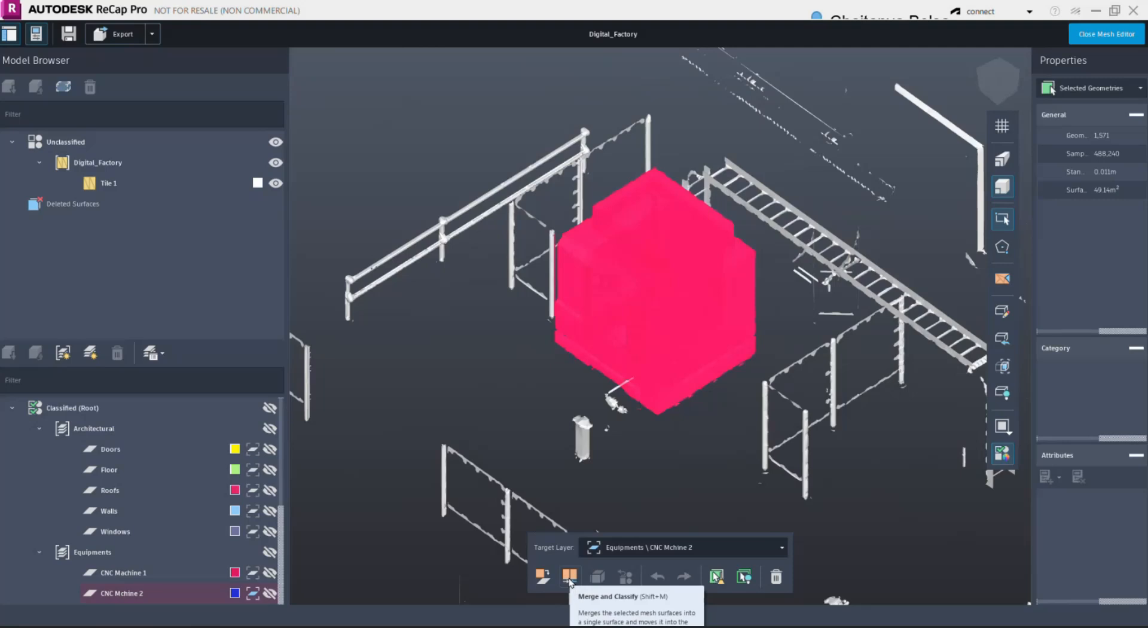
left_click(570, 579)
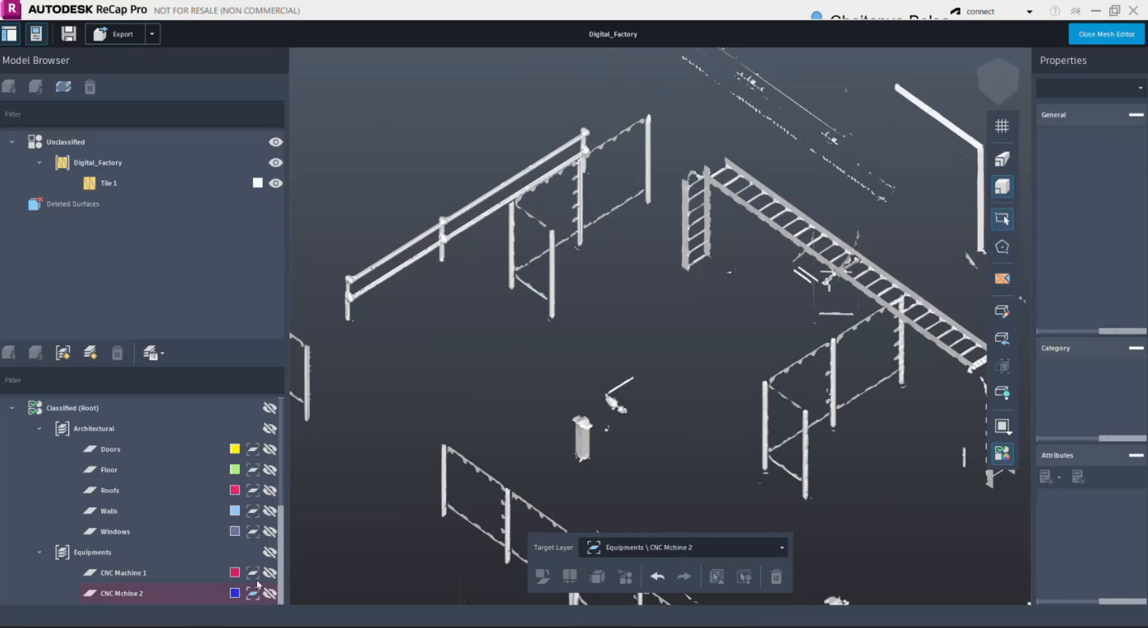
- Show all classified layers again and select the merged CNC machine to check it among the surrounding equipment
left_click(270, 408)
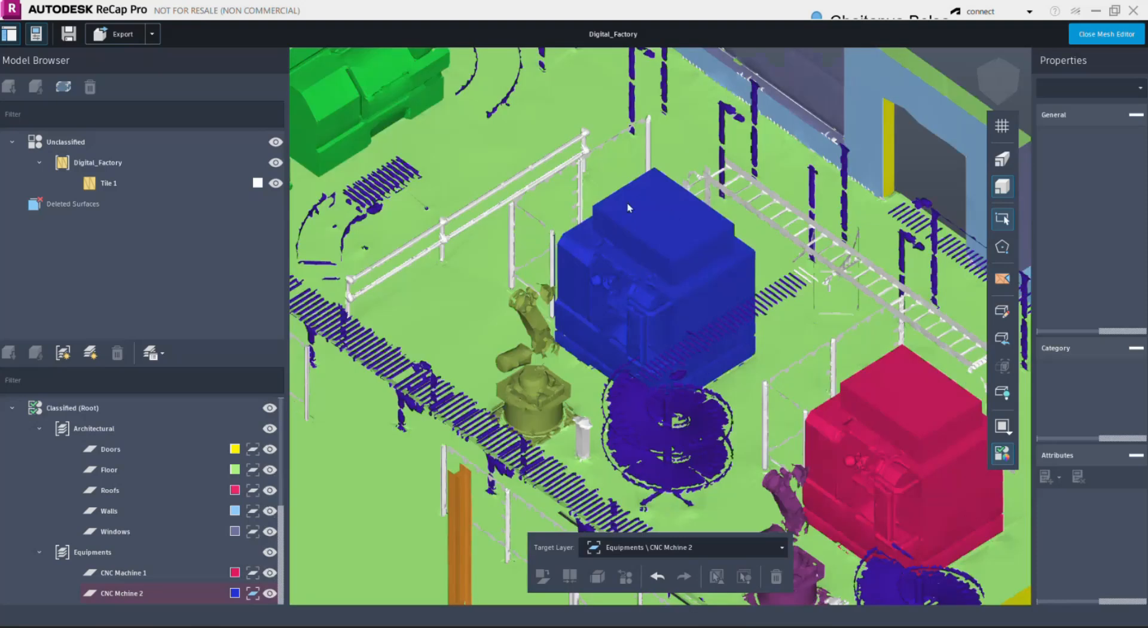
left_click(654, 214)
scroll(654, 214, "up", 3)
scroll(598, 271, "down", 5)
right_click_drag(591, 272, 602, 226)
scroll(600, 224, "up", 3)
middle_click_drag(593, 259, 574, 312)
scroll(583, 272, "down", 1)
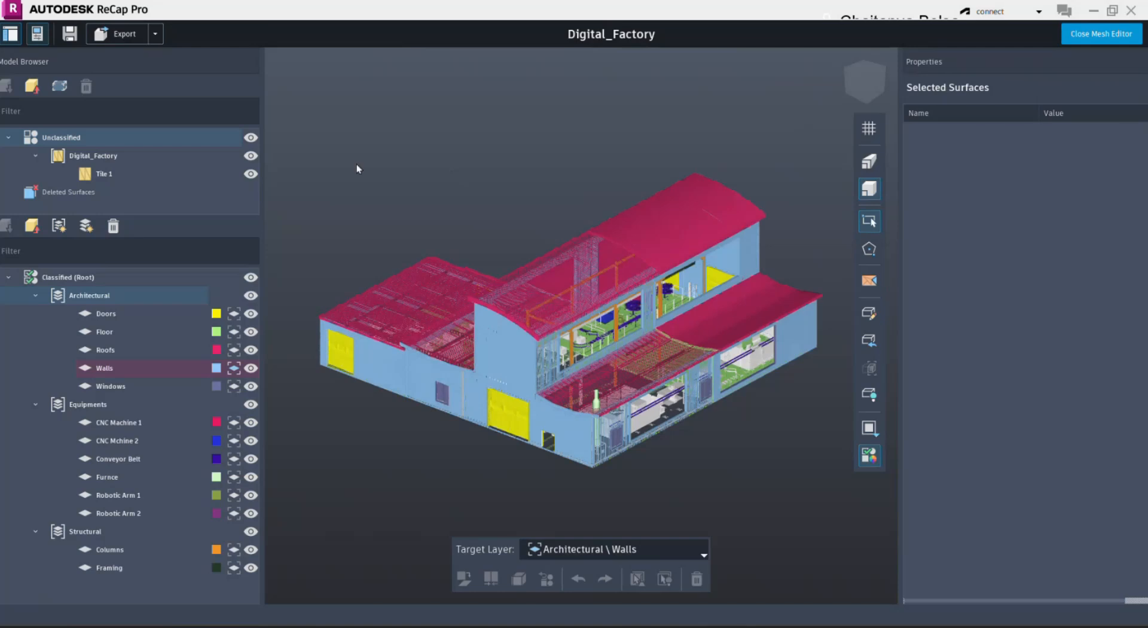
- Save the classified Digital_Factory mesh
left_click(77, 41)
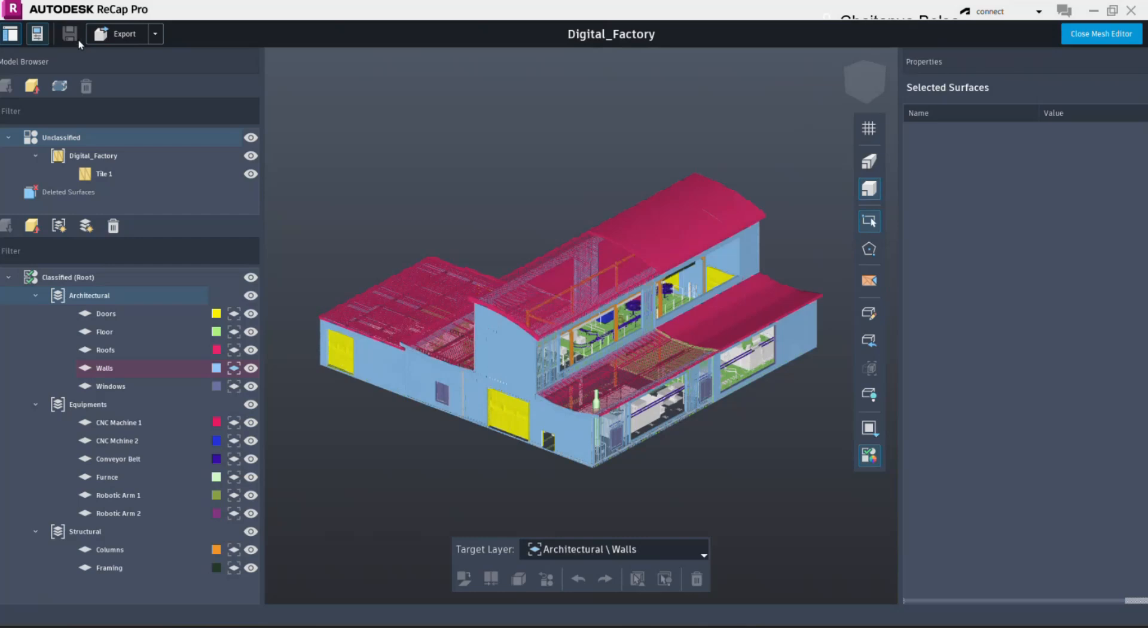